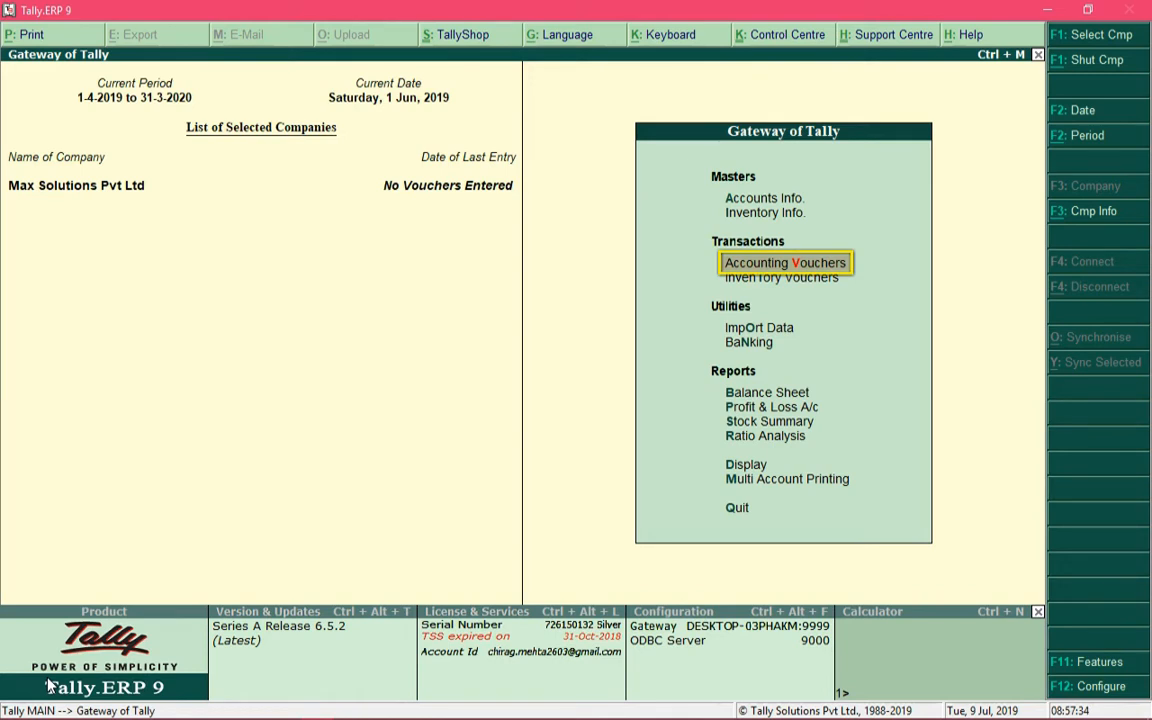
# Open accounting voucher entry and view the Receipt, Sales, Purchase and Payment voucher types
pyautogui.press('Return')
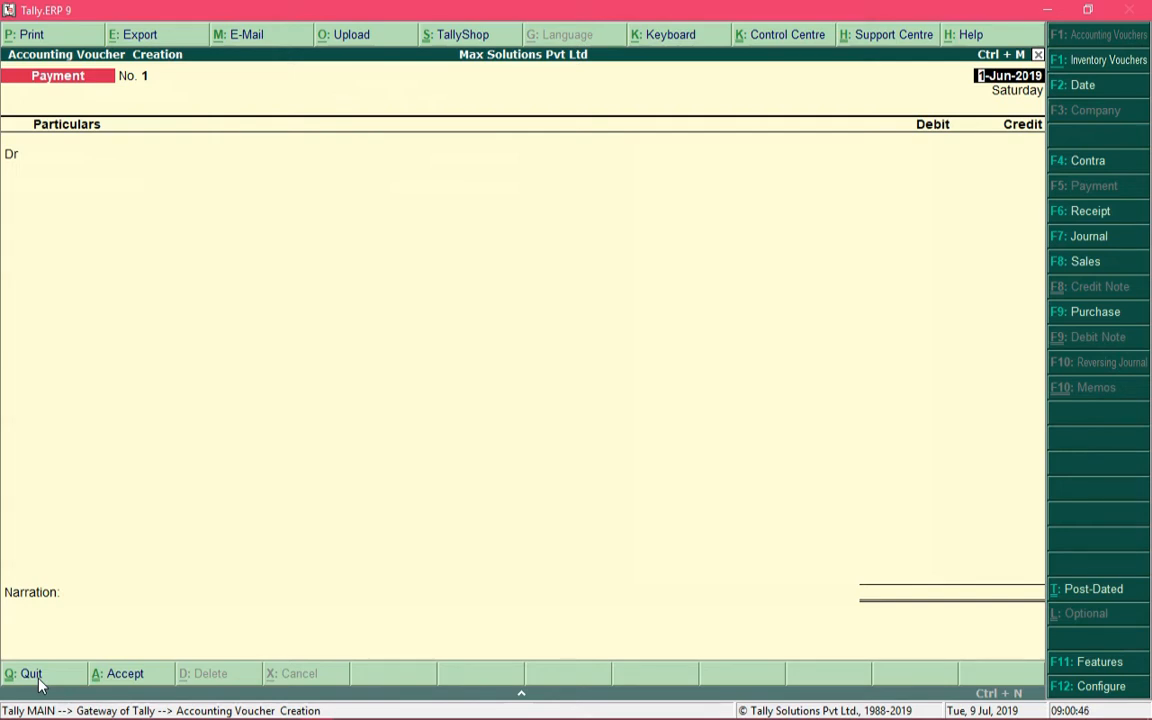
pyautogui.press('F6')
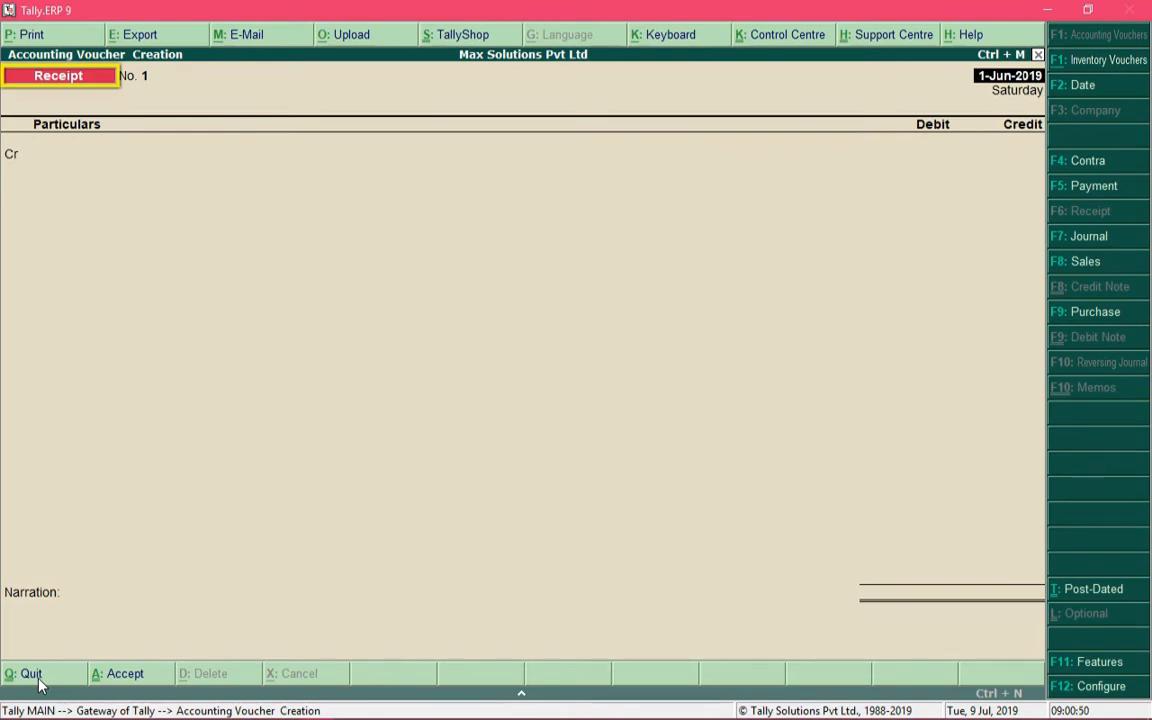
pyautogui.press('F8')
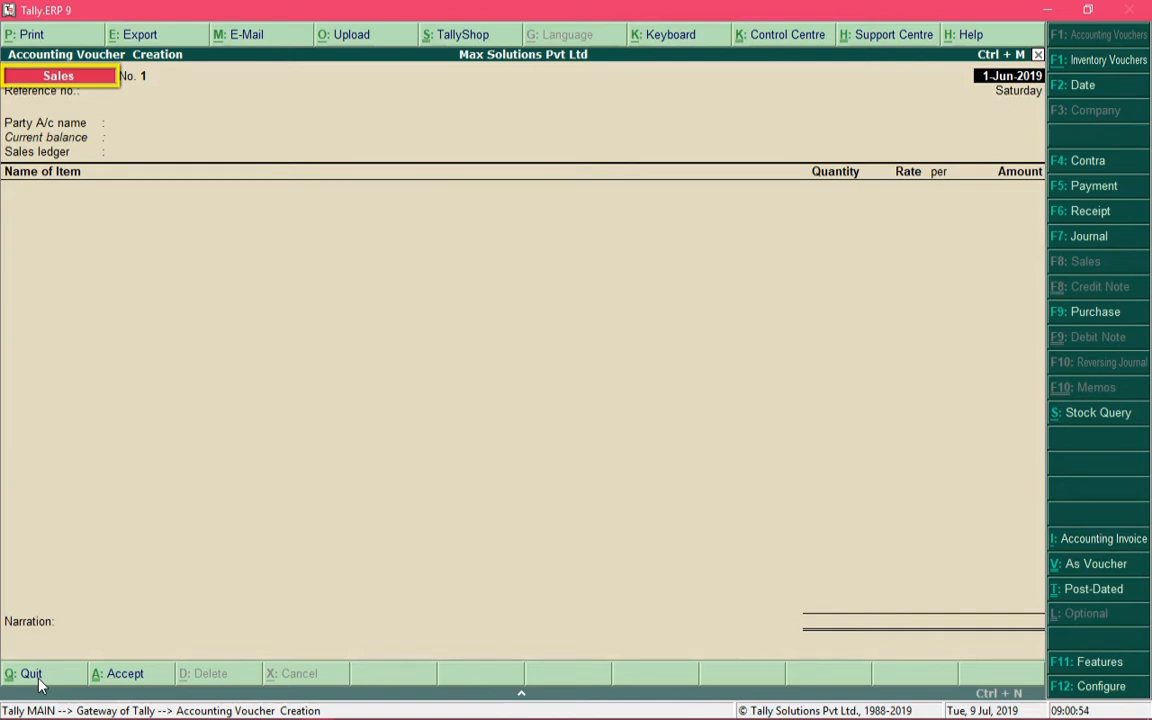
pyautogui.press('F9')
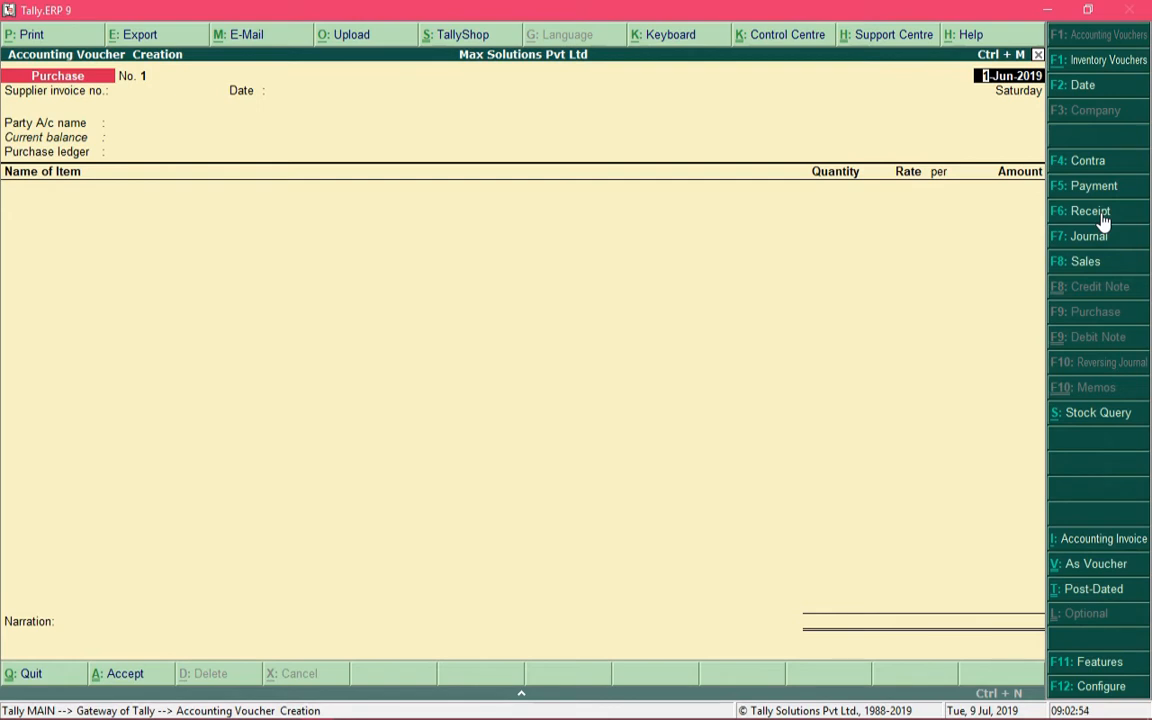
pyautogui.click(1098, 211)
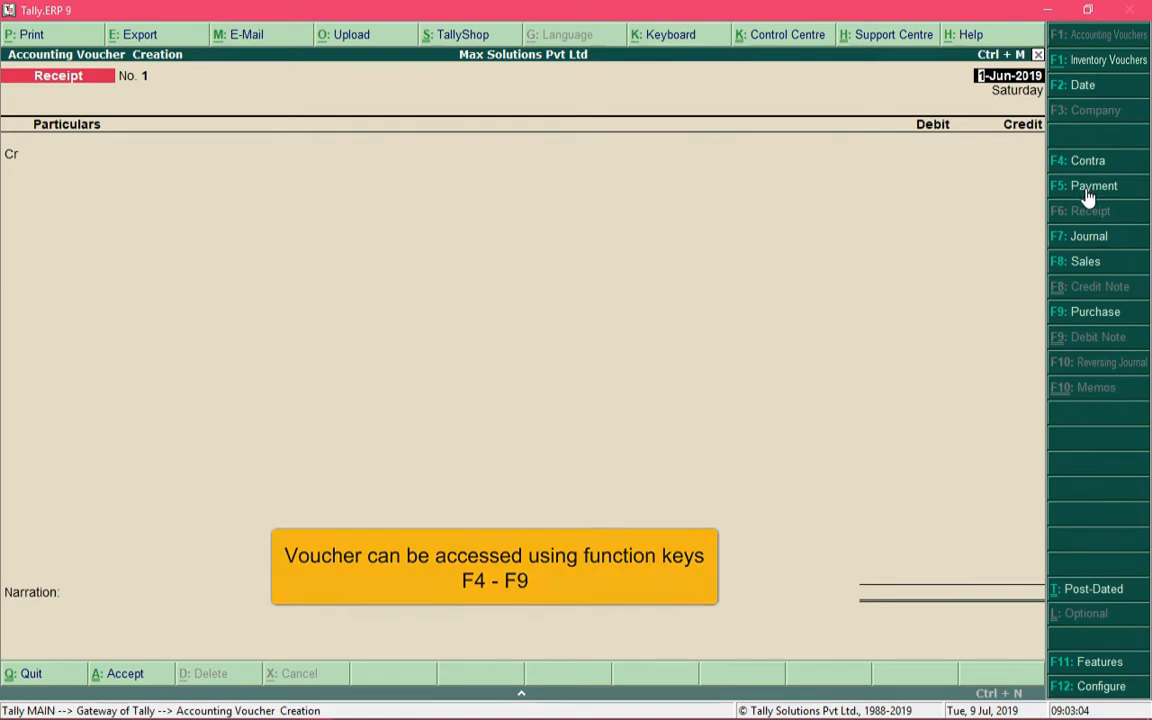
pyautogui.press('F5')
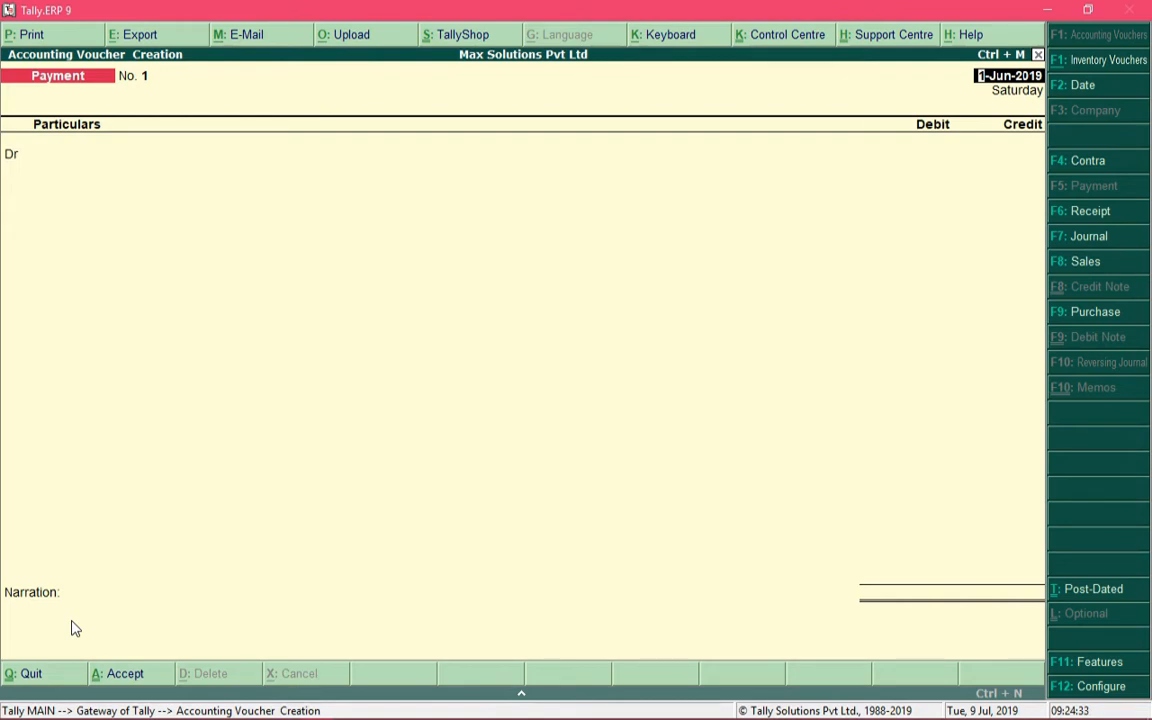
# Switch to a Receipt voucher and set its date to 5-6-2019
pyautogui.press('F6')
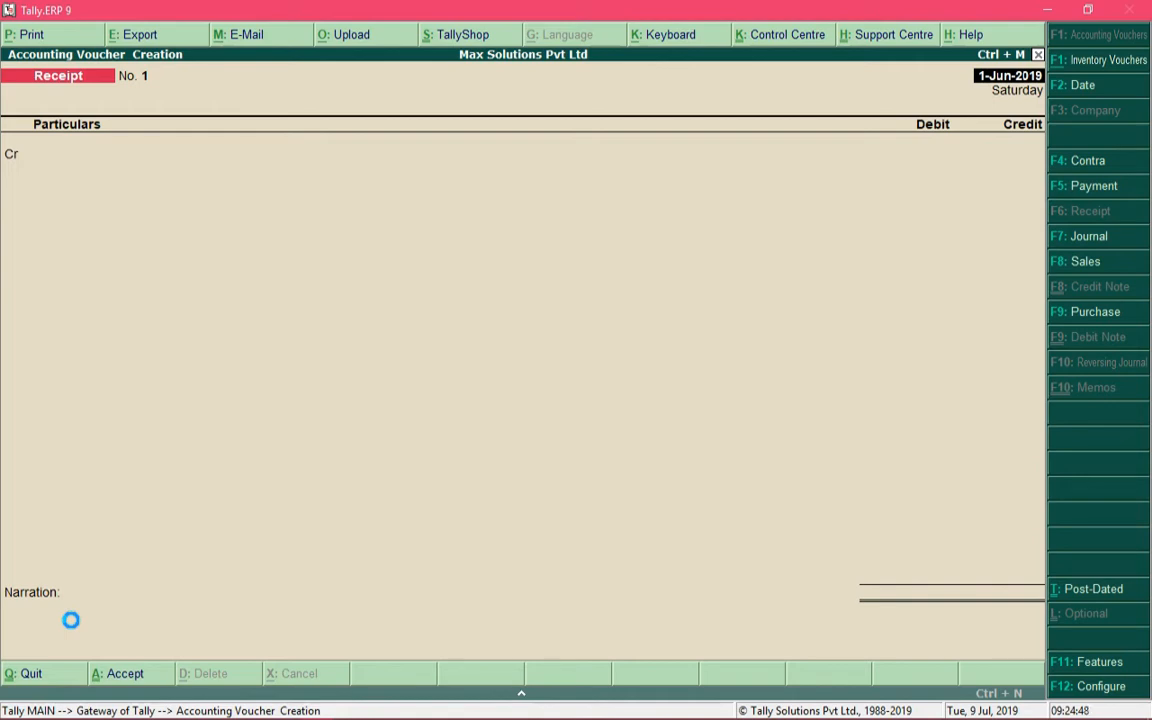
pyautogui.press('F2')
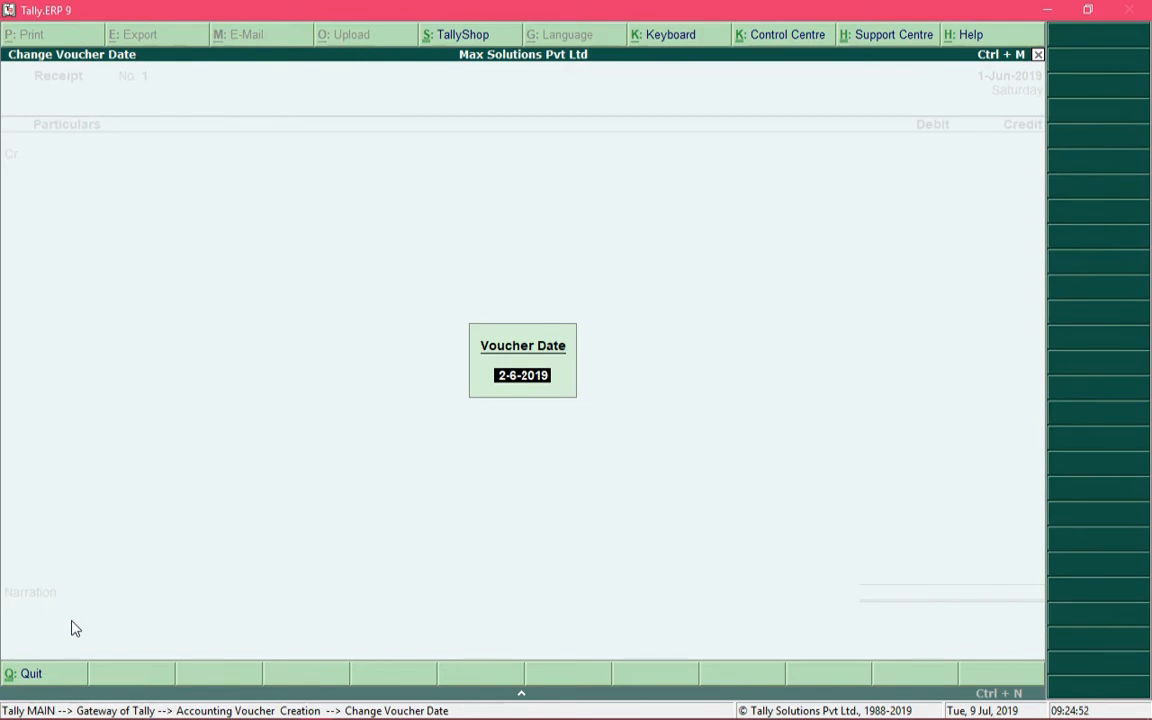
pyautogui.write('5-6-2019')
pyautogui.press('Return')
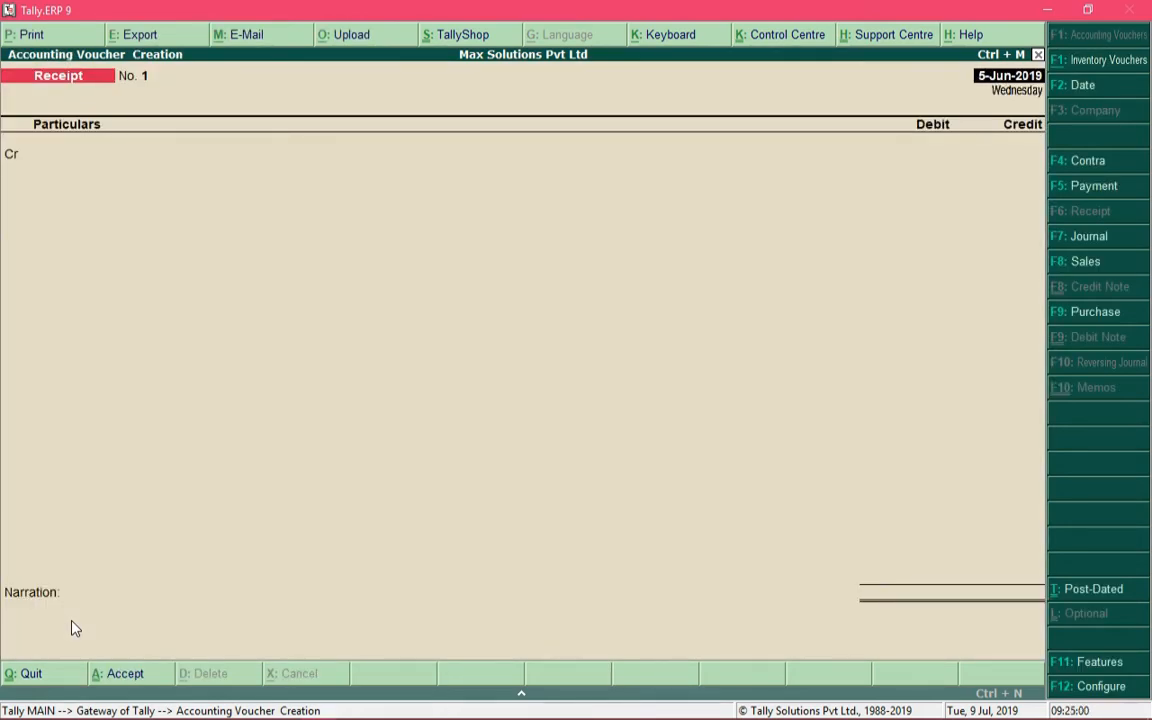
# Credit the Capital ledger with 100000 in the receipt voucher
pyautogui.press('Return')
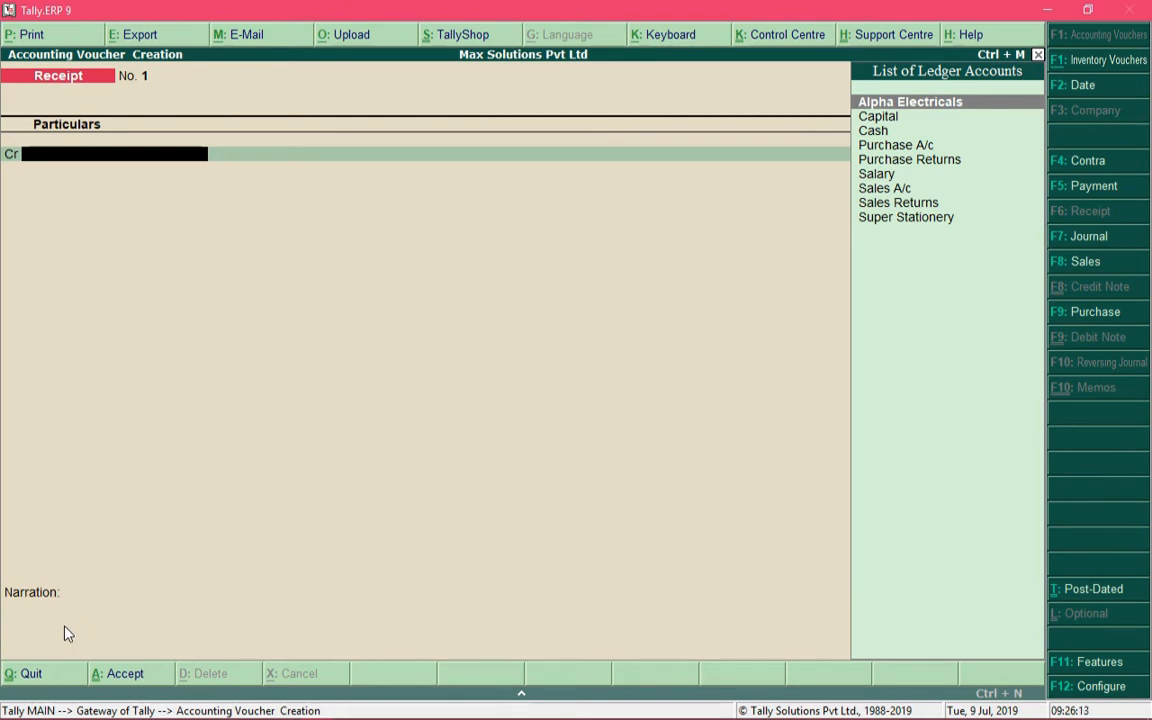
pyautogui.write('Capi')
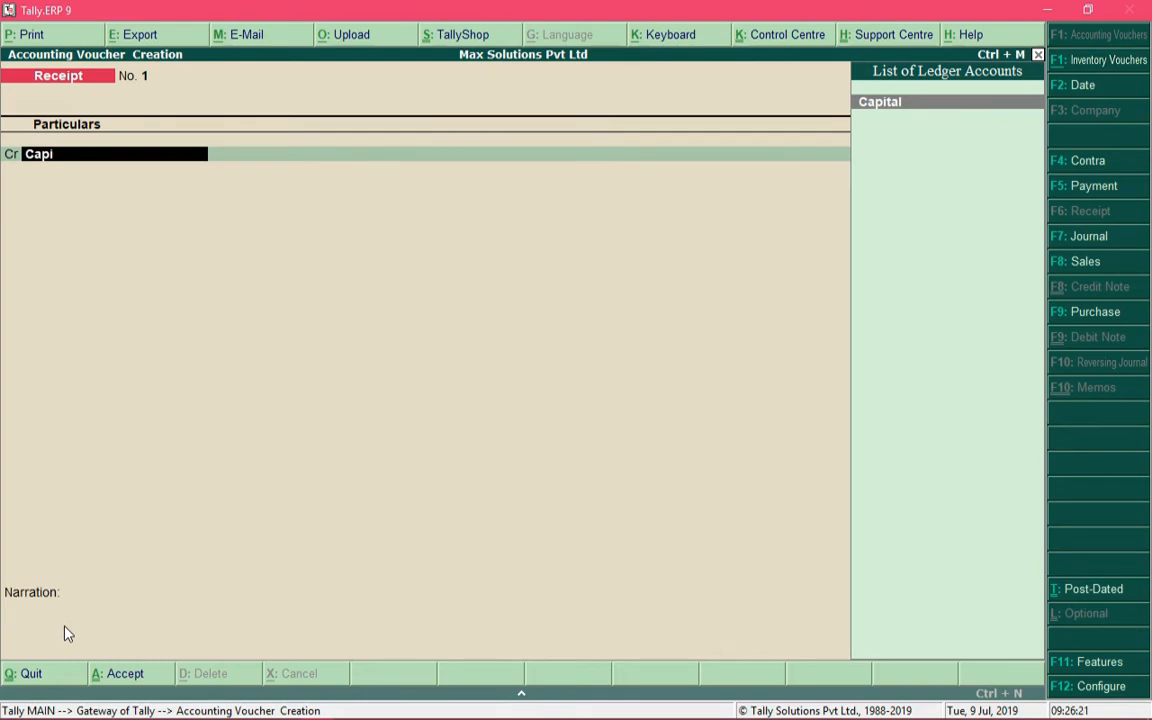
pyautogui.press('Return')
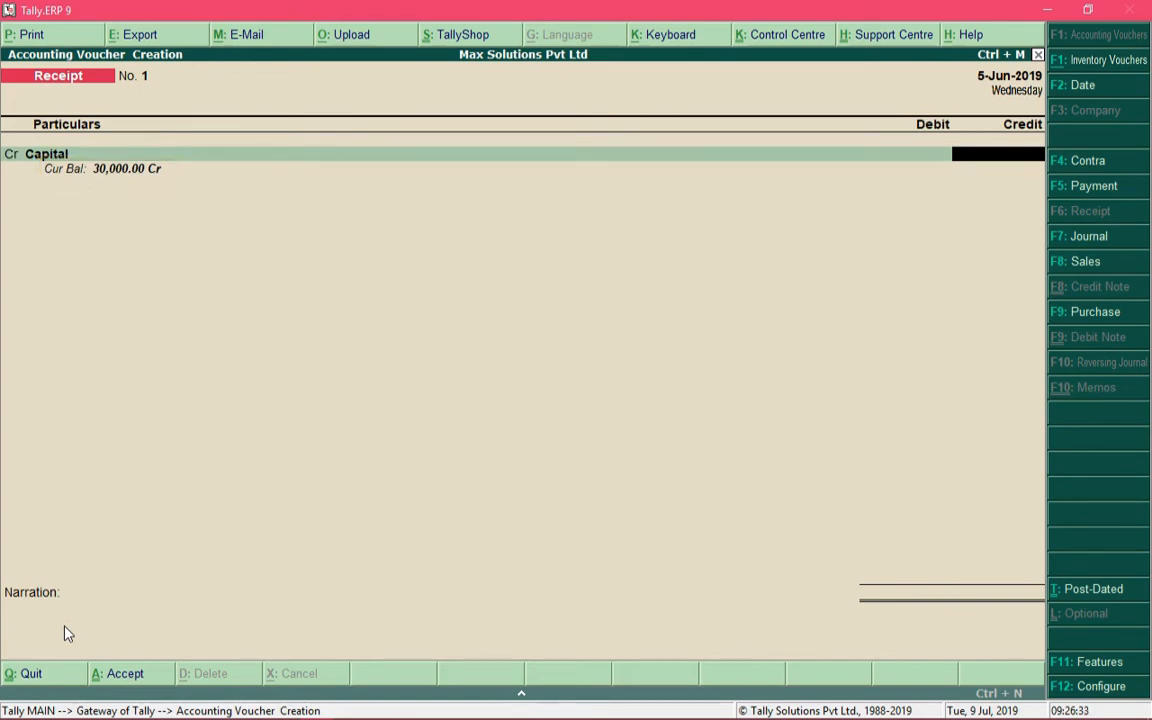
pyautogui.write('100000')
pyautogui.press('Return')
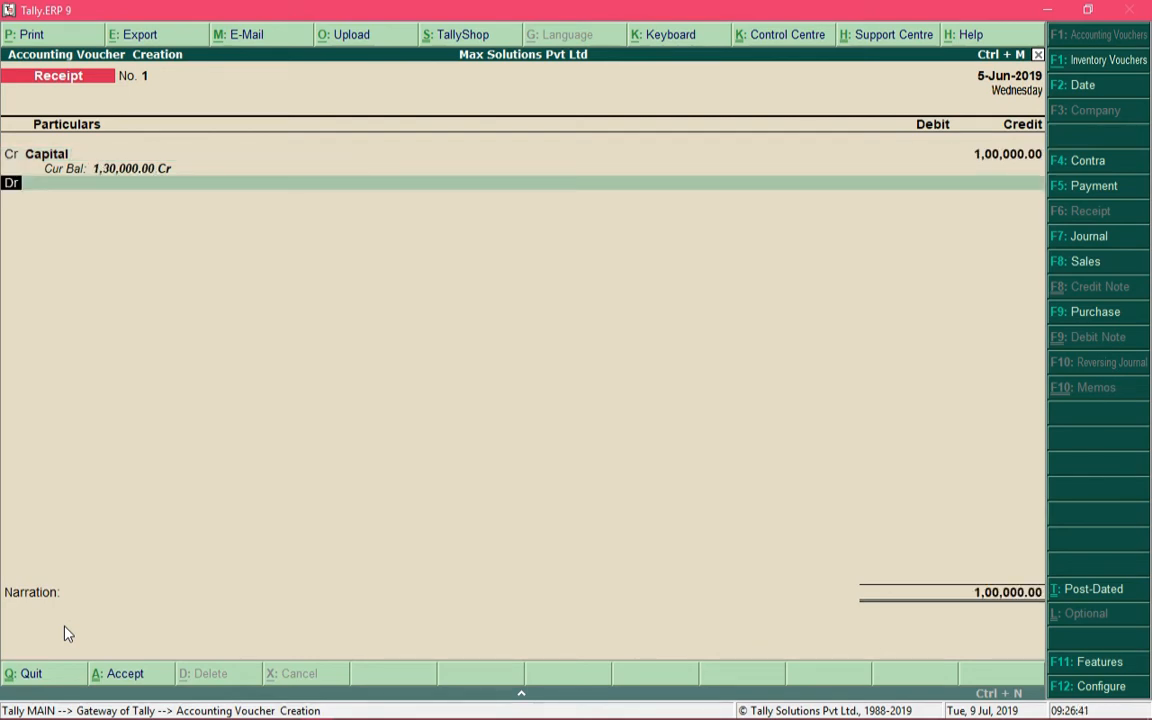
# Debit the Cash ledger with 1,00,000.00 as the balancing entry of the receipt voucher
pyautogui.press('Return')
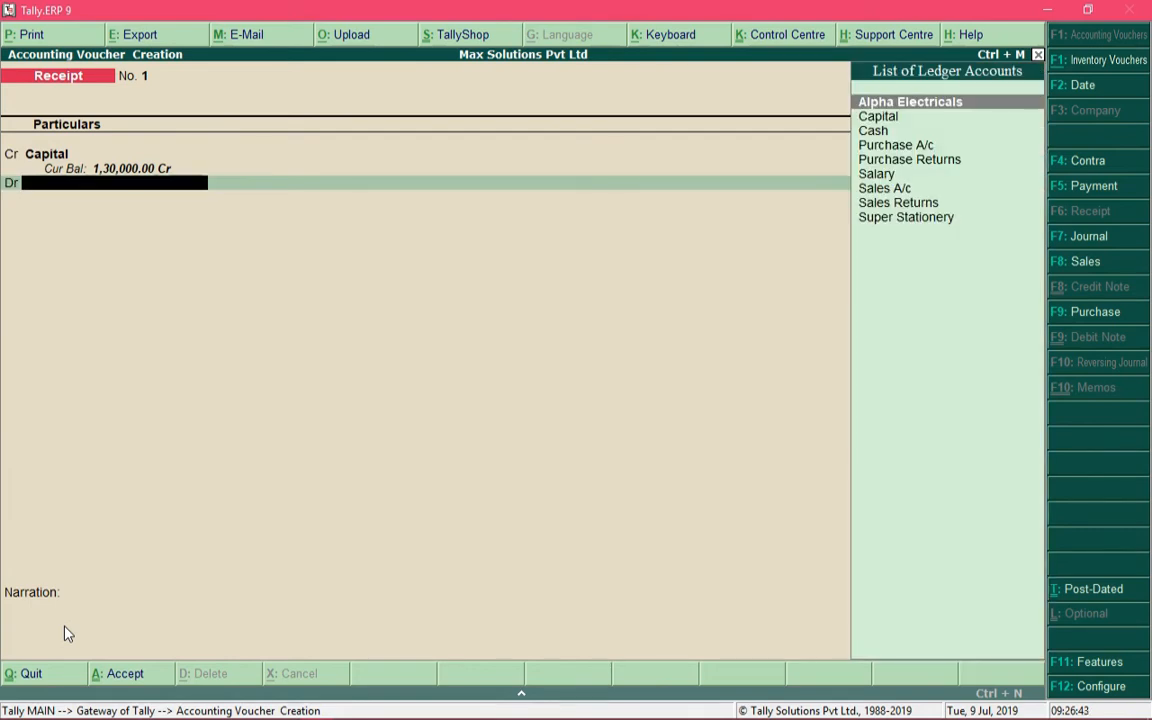
pyautogui.write('Cash')
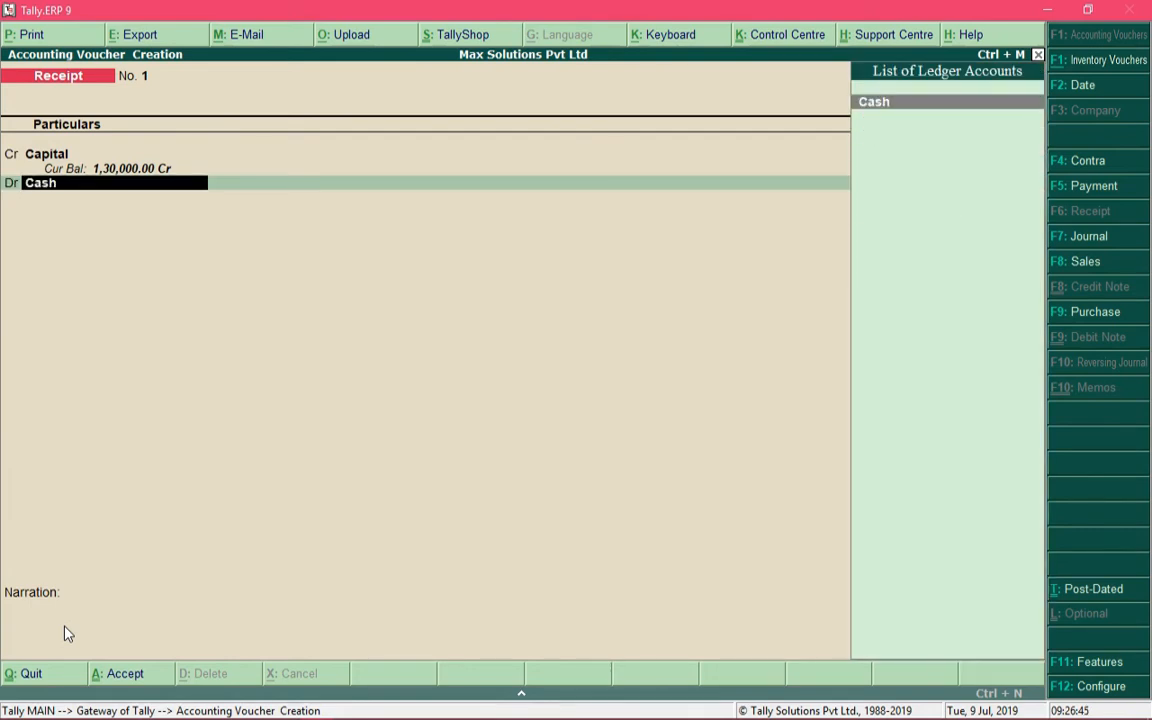
pyautogui.press('Return')
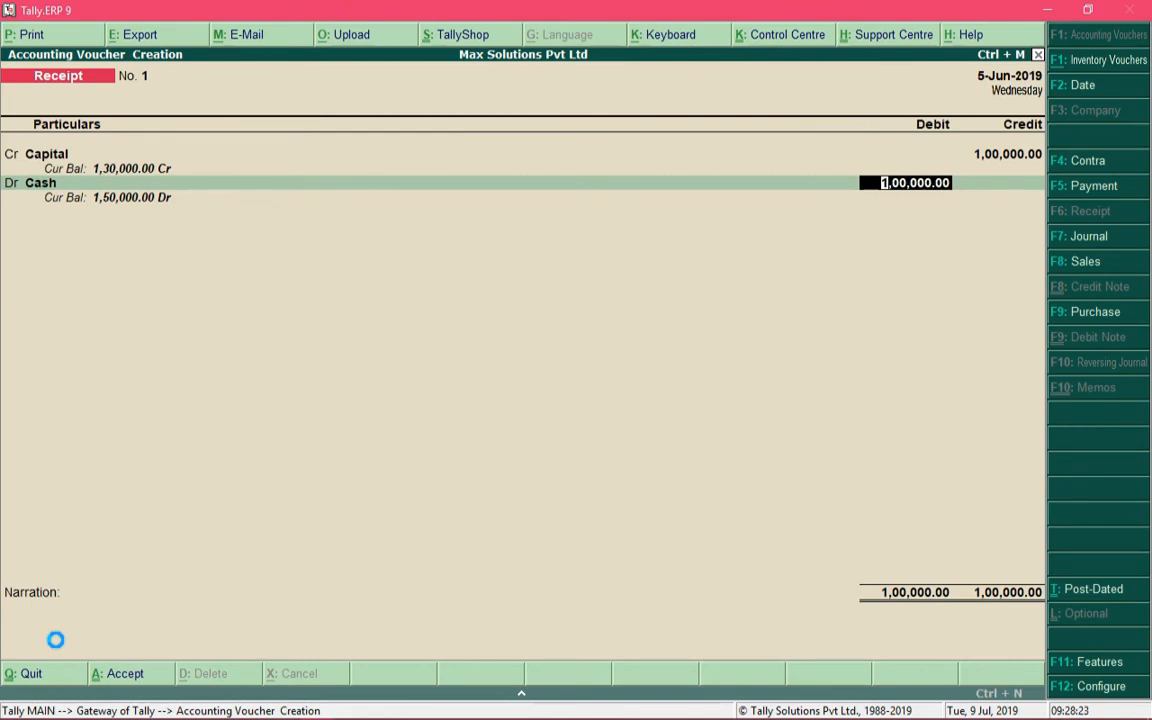
pyautogui.press('Return')
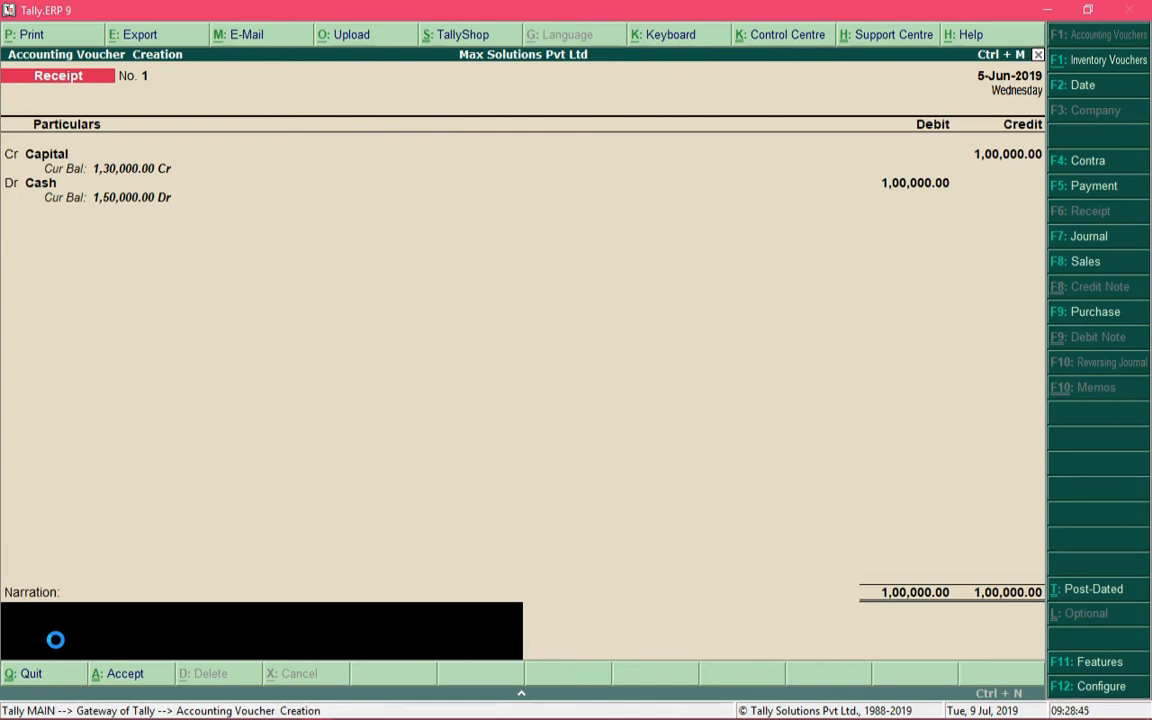
# Enter the narration "further invested capital" and save the receipt voucher
pyautogui.write('further invested capital')
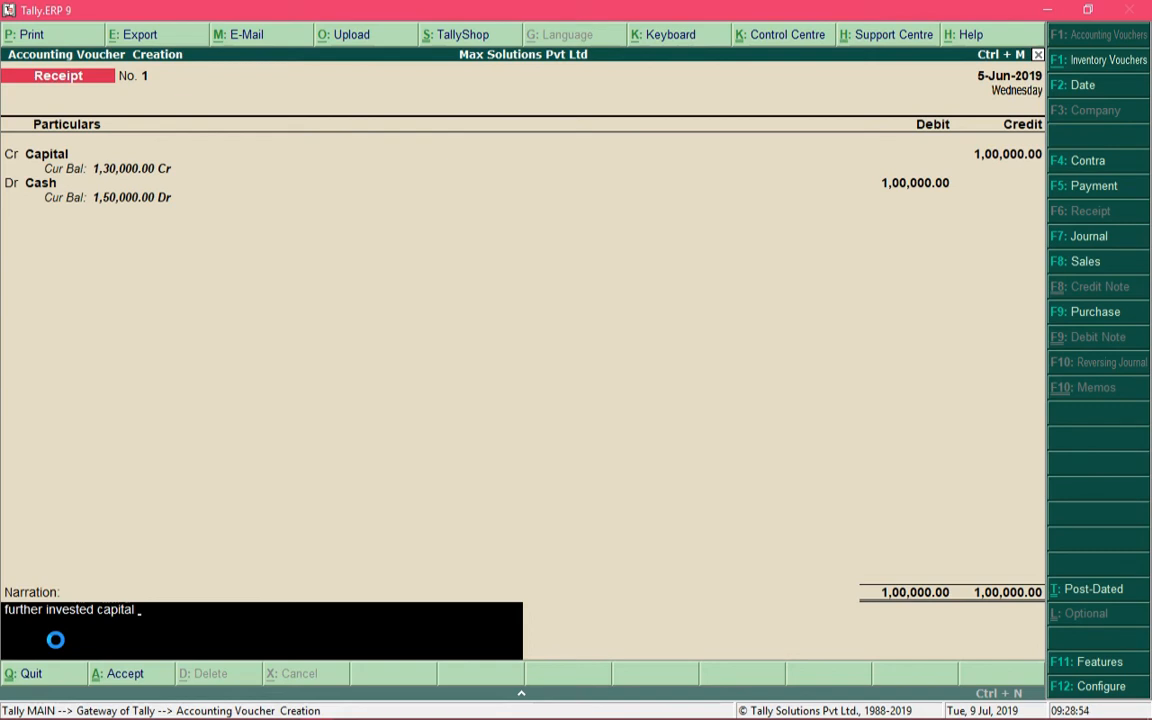
pyautogui.press('Return')
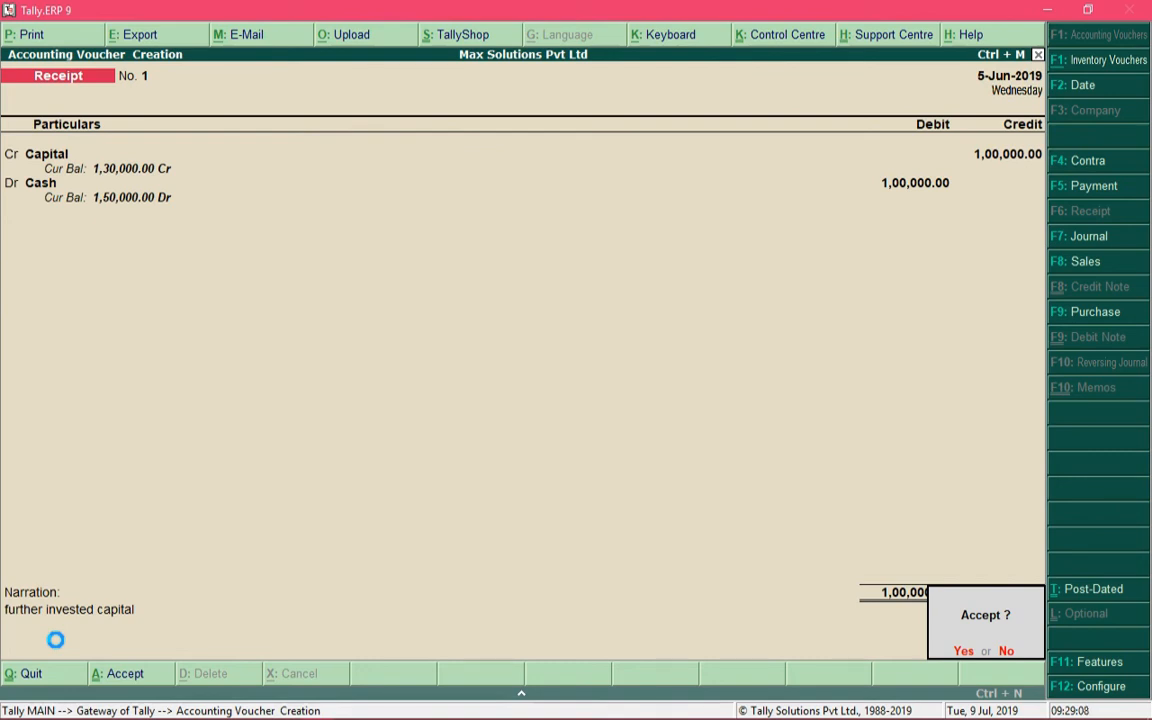
pyautogui.press('Return')
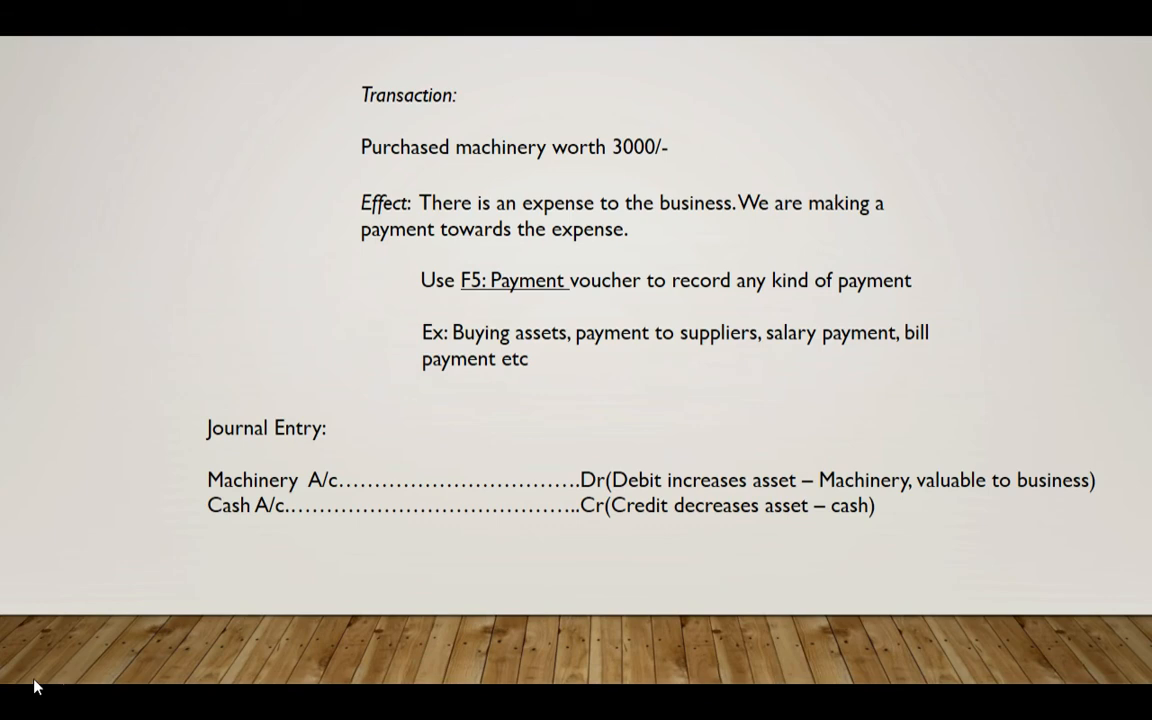
# Return to Tally.ERP 9 and start a Payment voucher with the day set to 12
pyautogui.hotkey('alt', 'Tab')
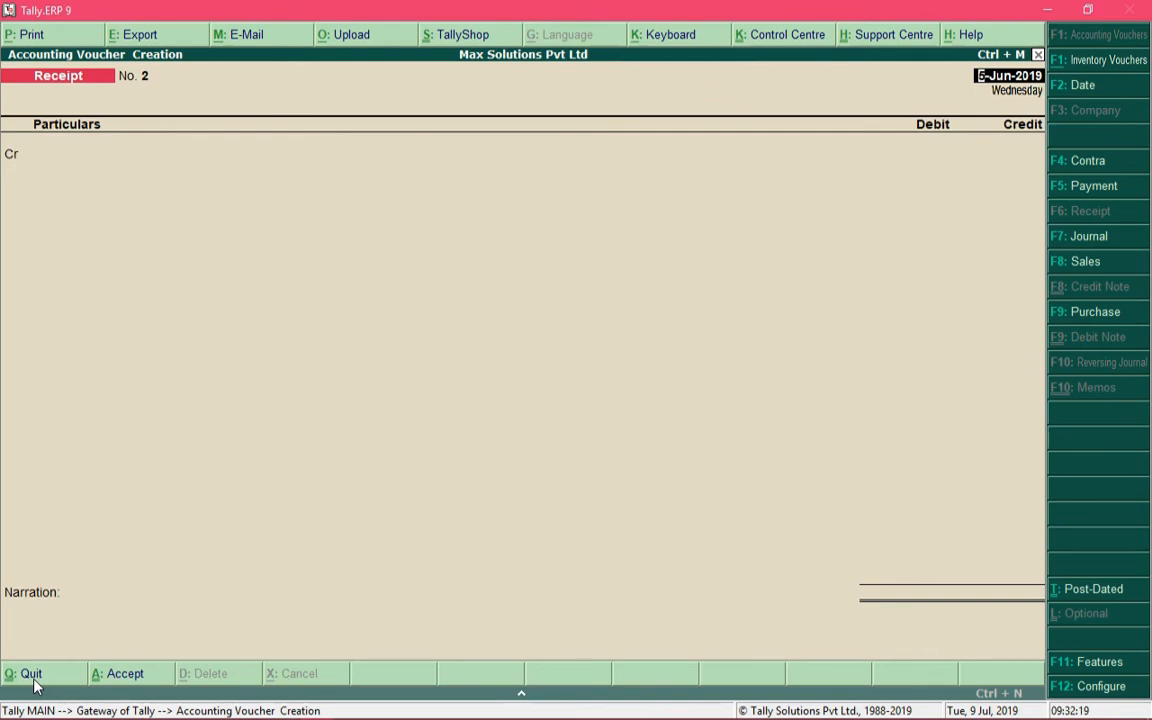
pyautogui.press('F5')
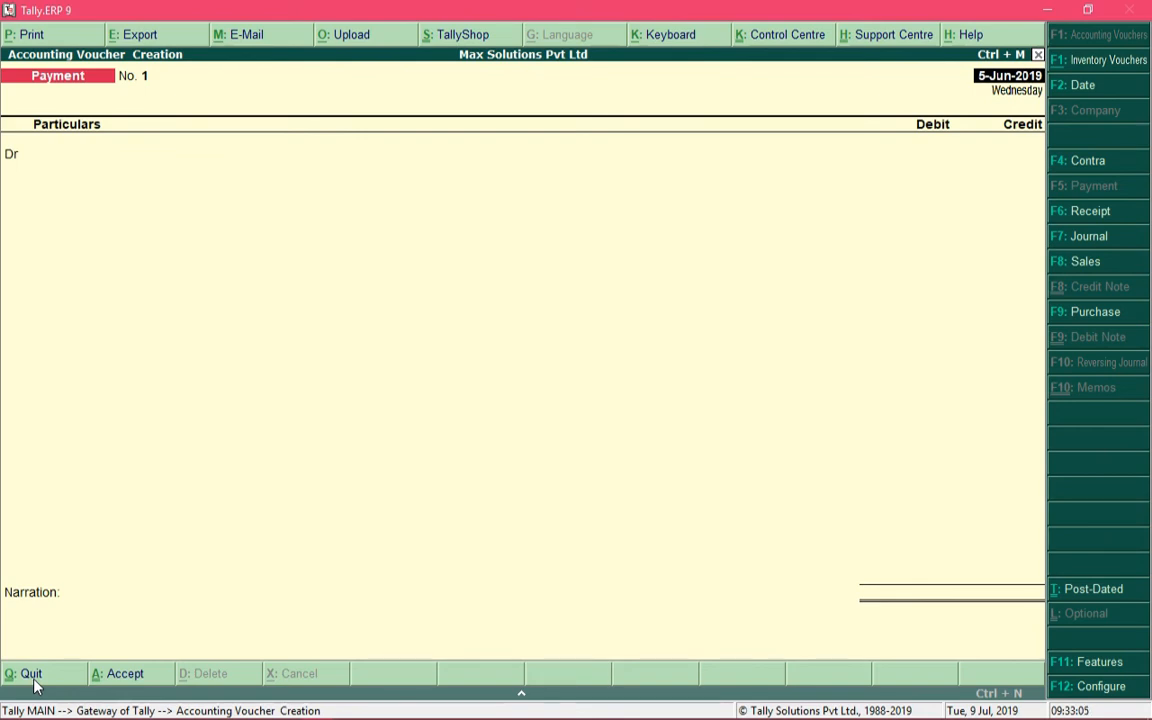
pyautogui.write('12')
pyautogui.press('Return')
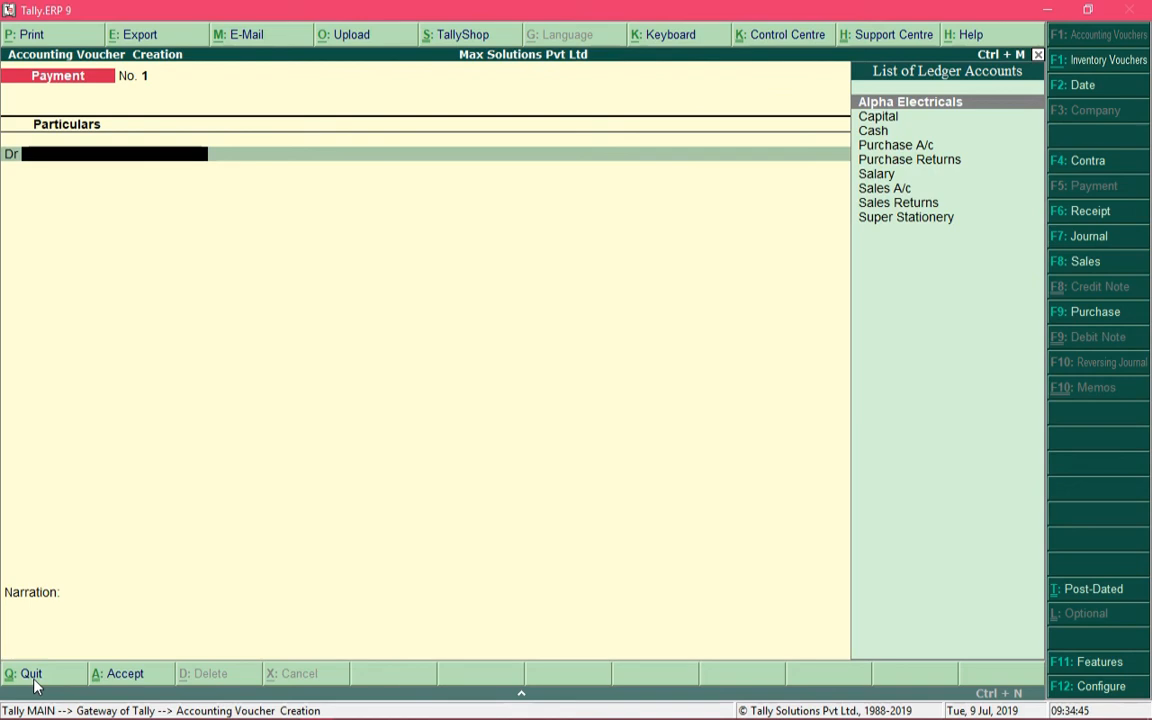
# Look through the list of ledger accounts for a machinery ledger to debit in the payment voucher
pyautogui.press('Down')
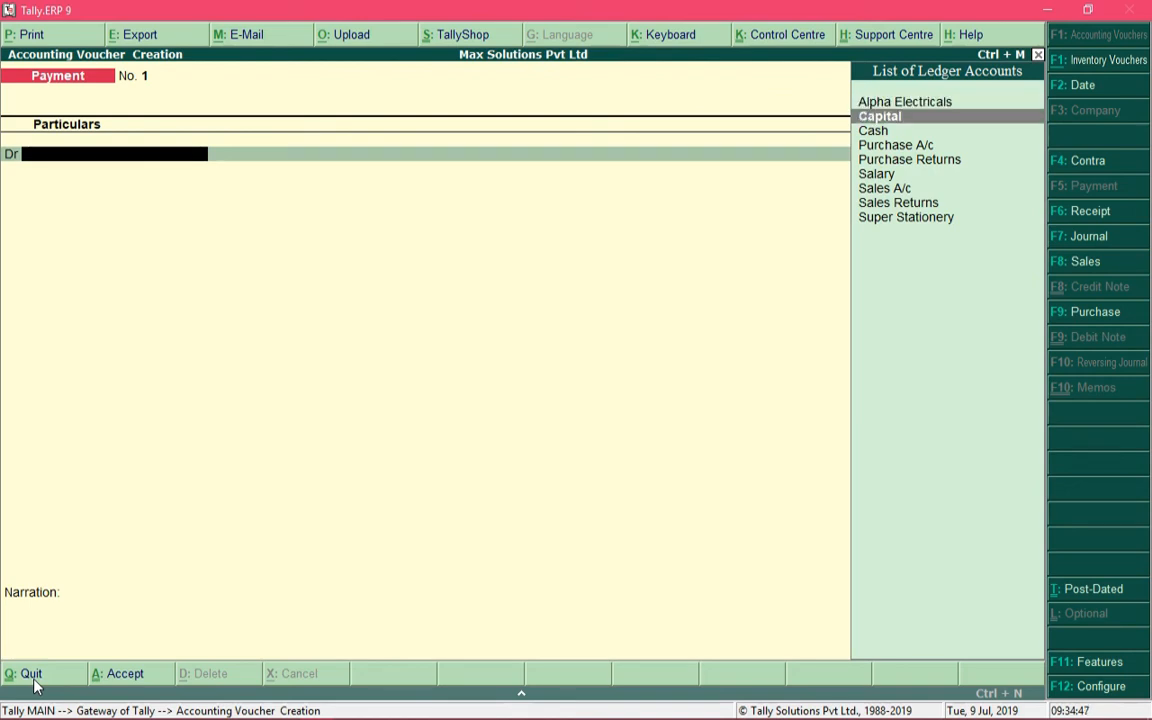
pyautogui.press('Down')
pyautogui.press('Down')
pyautogui.press('Down')
pyautogui.press('Down')
pyautogui.press('Down')
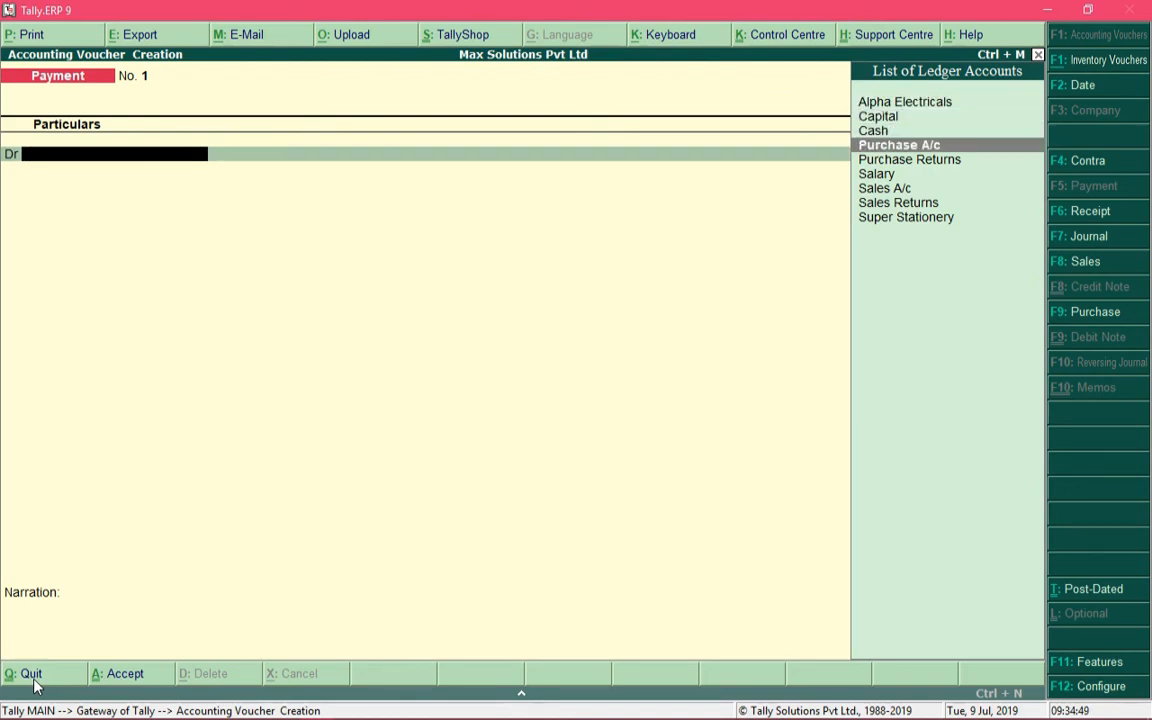
pyautogui.press('Down')
pyautogui.press('Down')
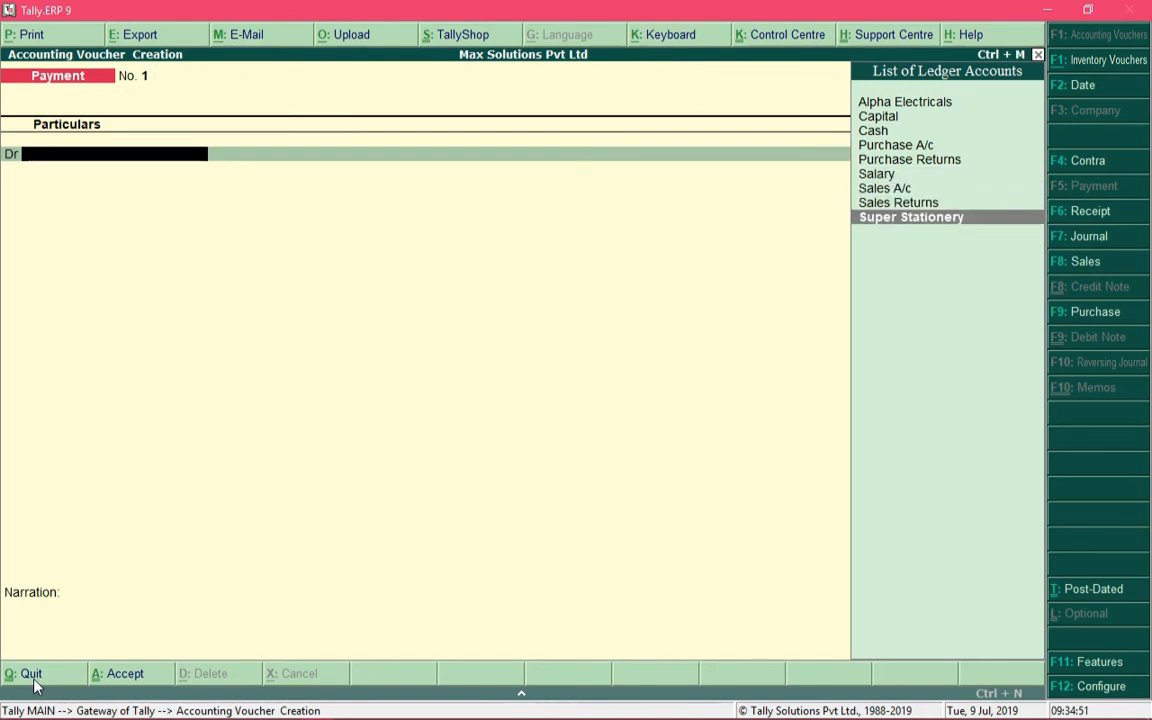
pyautogui.press('Up')
pyautogui.press('Up')
pyautogui.press('Up')
pyautogui.press('Up')
pyautogui.press('Up')
pyautogui.press('Up')
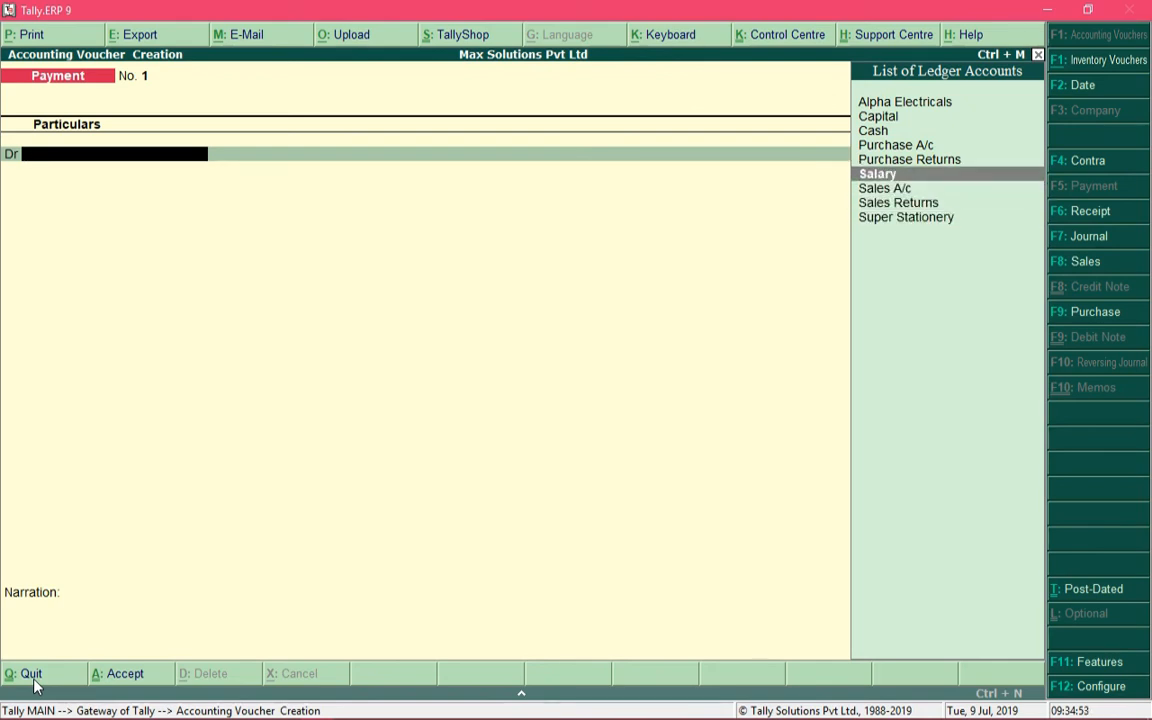
pyautogui.press('Up')
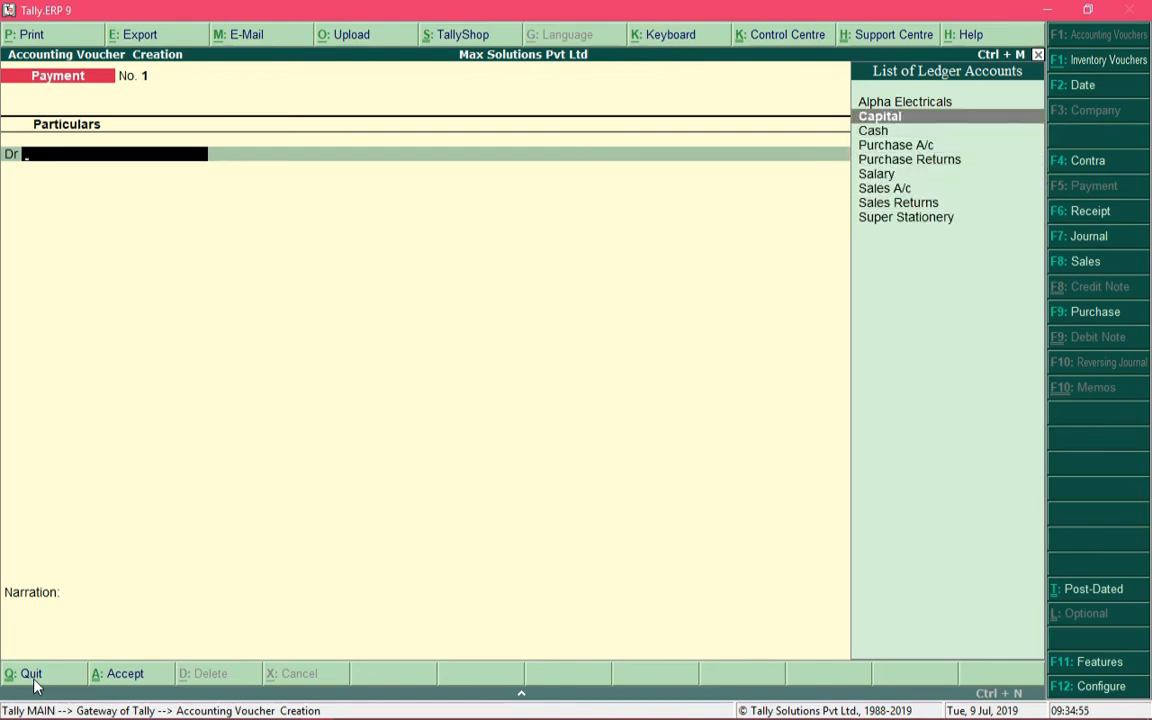
pyautogui.press('Up')
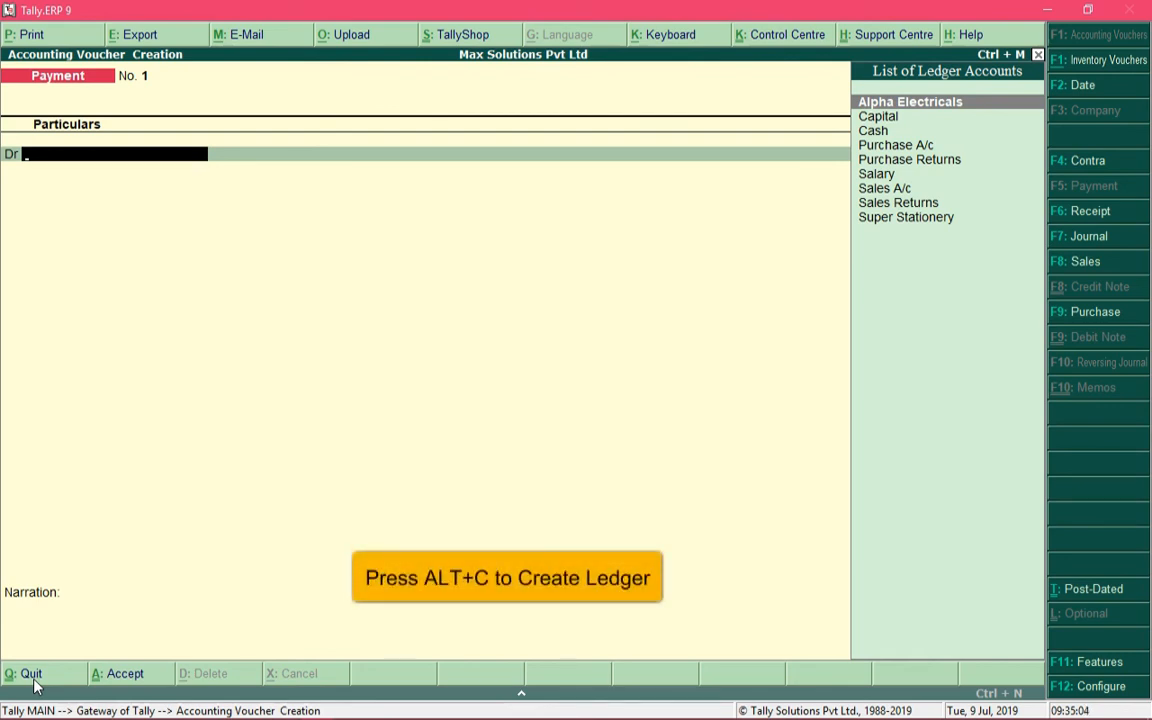
# Start a new ledger from the payment voucher, named Machinery A/c and grouped under Fixed Assets
pyautogui.hotkey('alt', 'c')
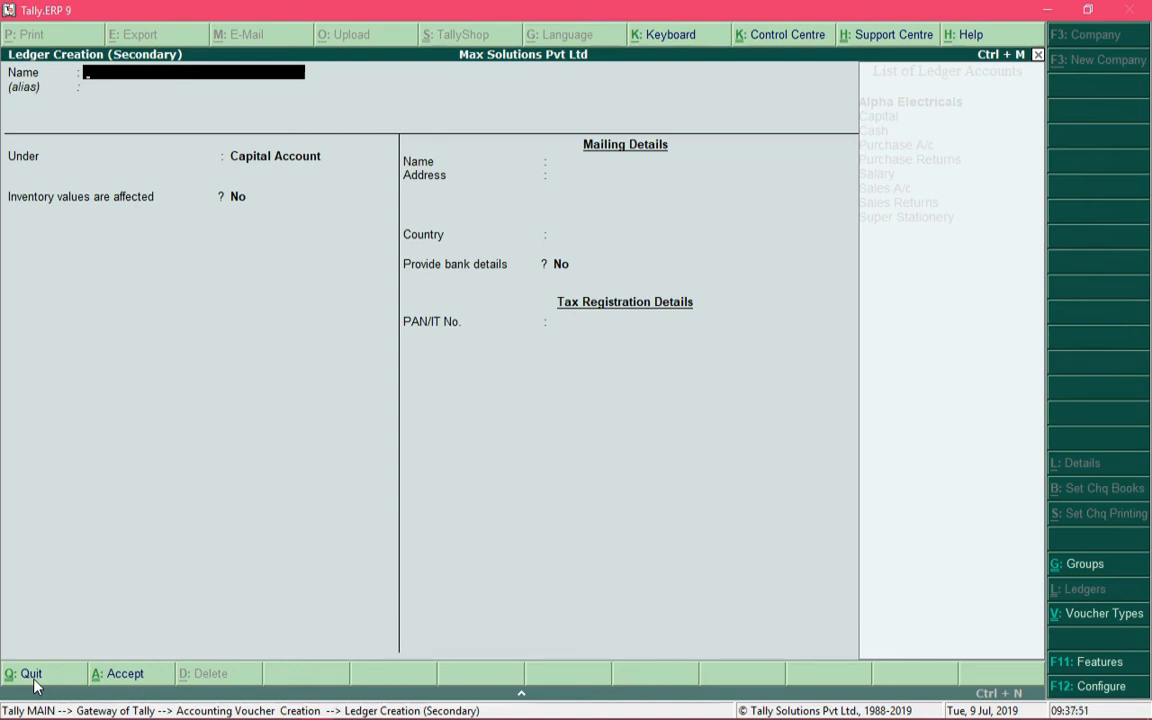
pyautogui.write('Machinery A/c')
pyautogui.press('Return')
pyautogui.write('Fi')
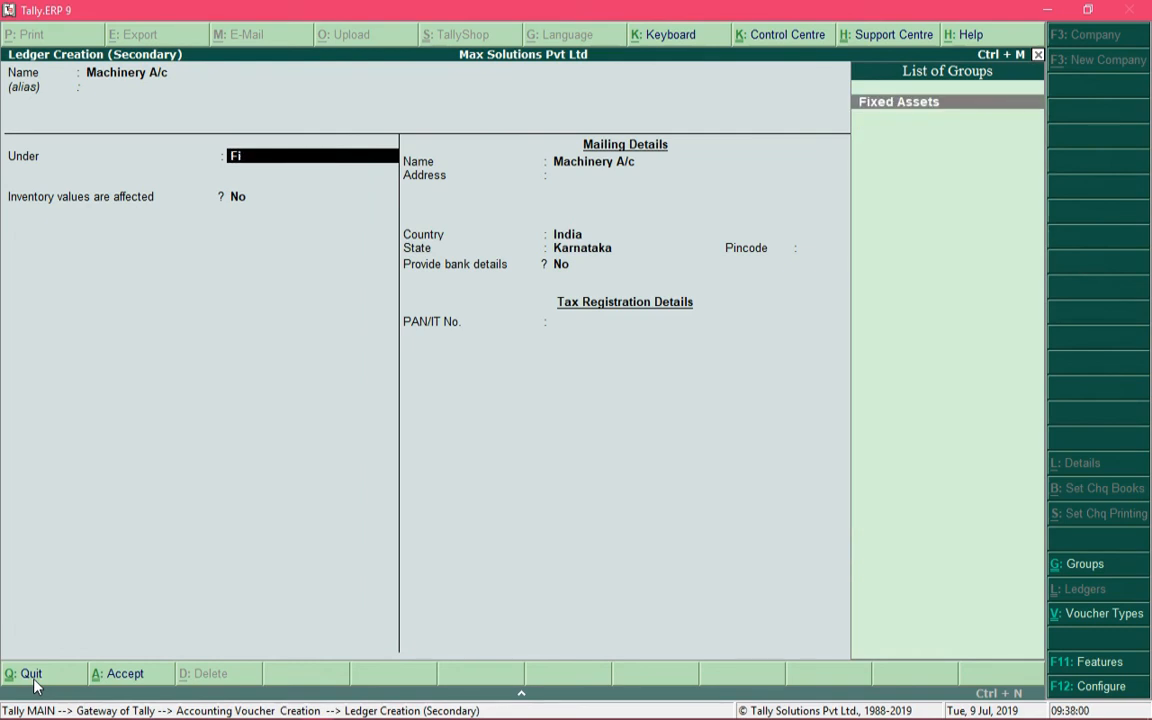
pyautogui.press('Return')
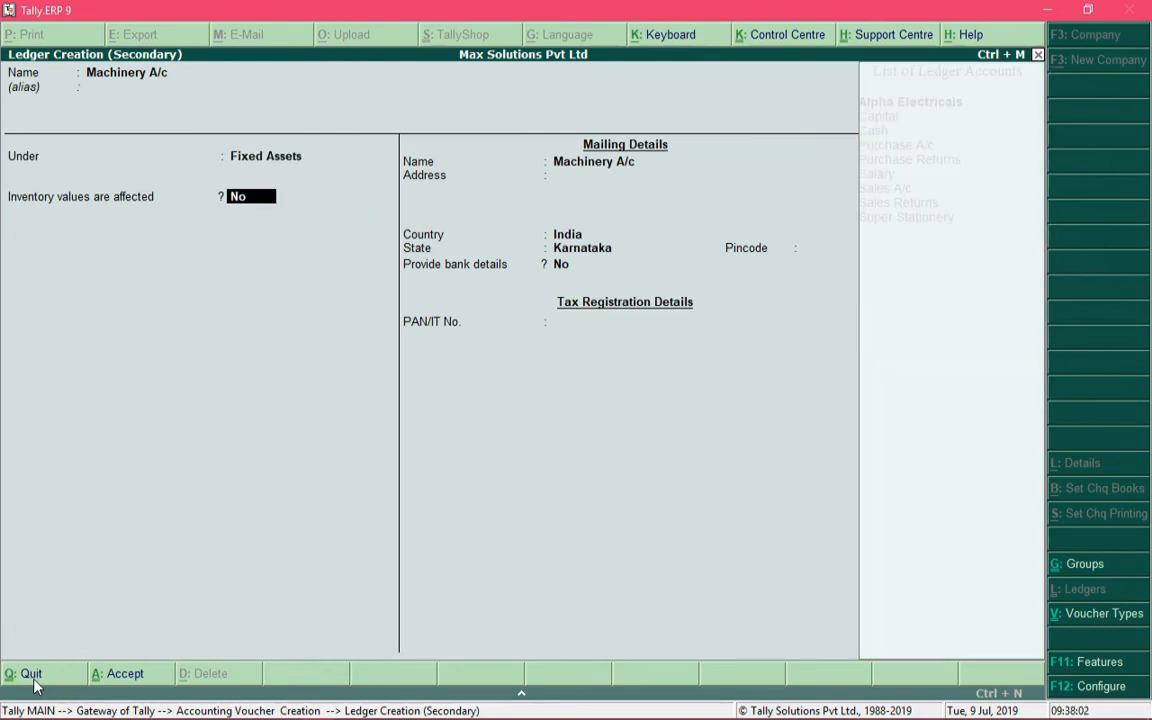
# Save the Machinery A/c ledger with inventory values not affected and the mailing, bank and tax details left at their defaults
pyautogui.press('Return')
pyautogui.press('Return')
pyautogui.press('Return')
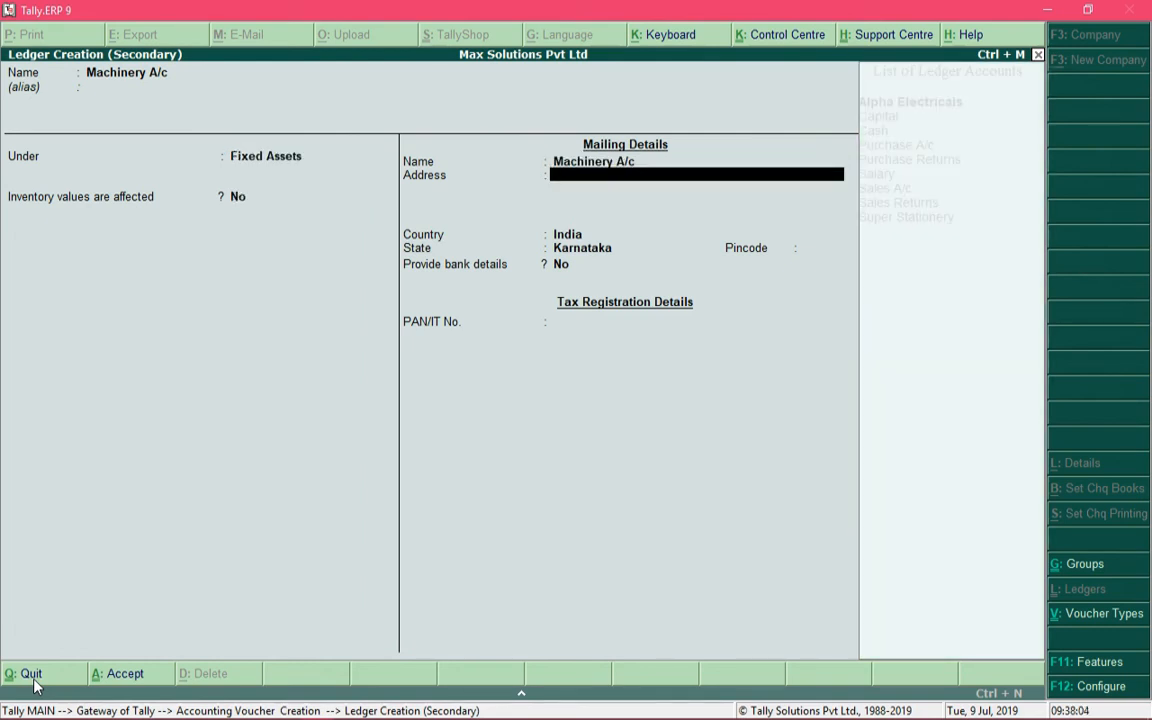
pyautogui.press('Return')
pyautogui.press('Return')
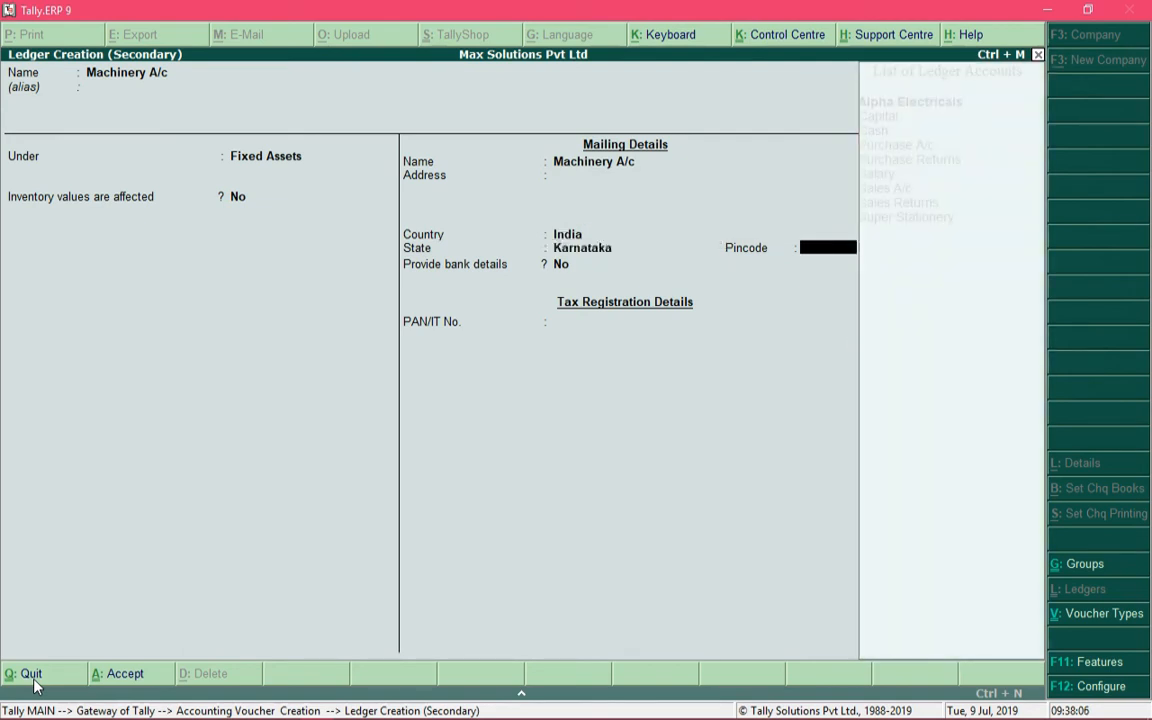
pyautogui.press('Return')
pyautogui.press('Return')
pyautogui.press('Return')
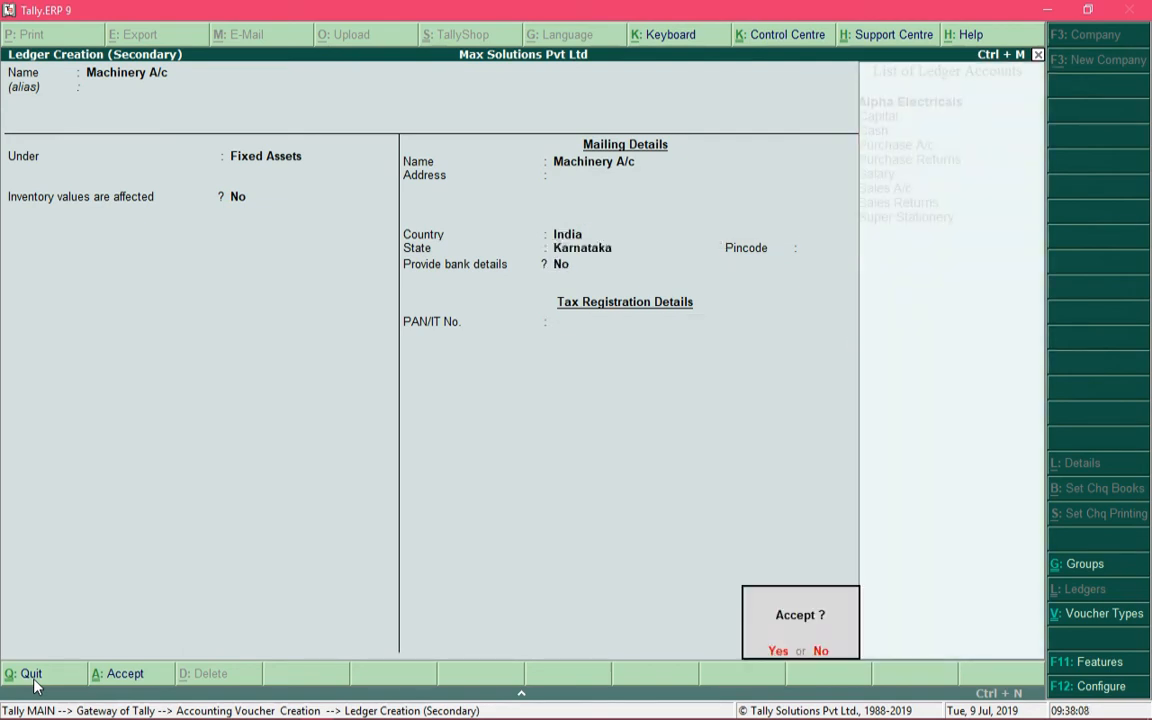
pyautogui.press('Return')
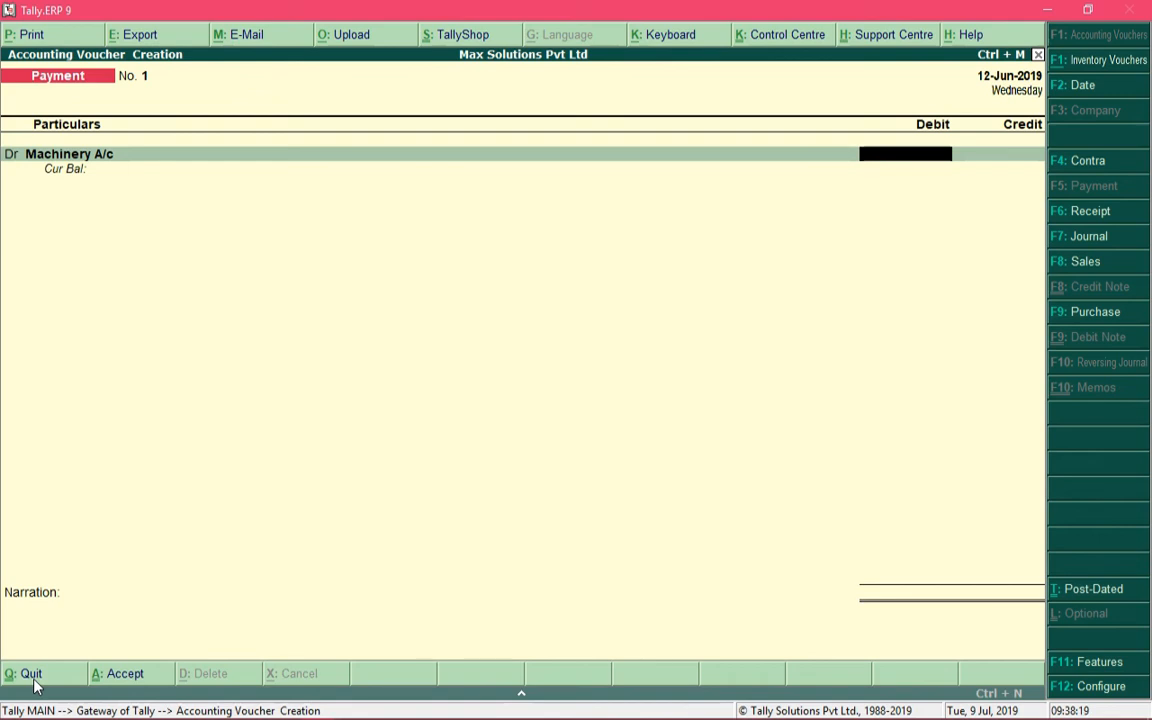
pyautogui.write('3000')
pyautogui.press('Return')
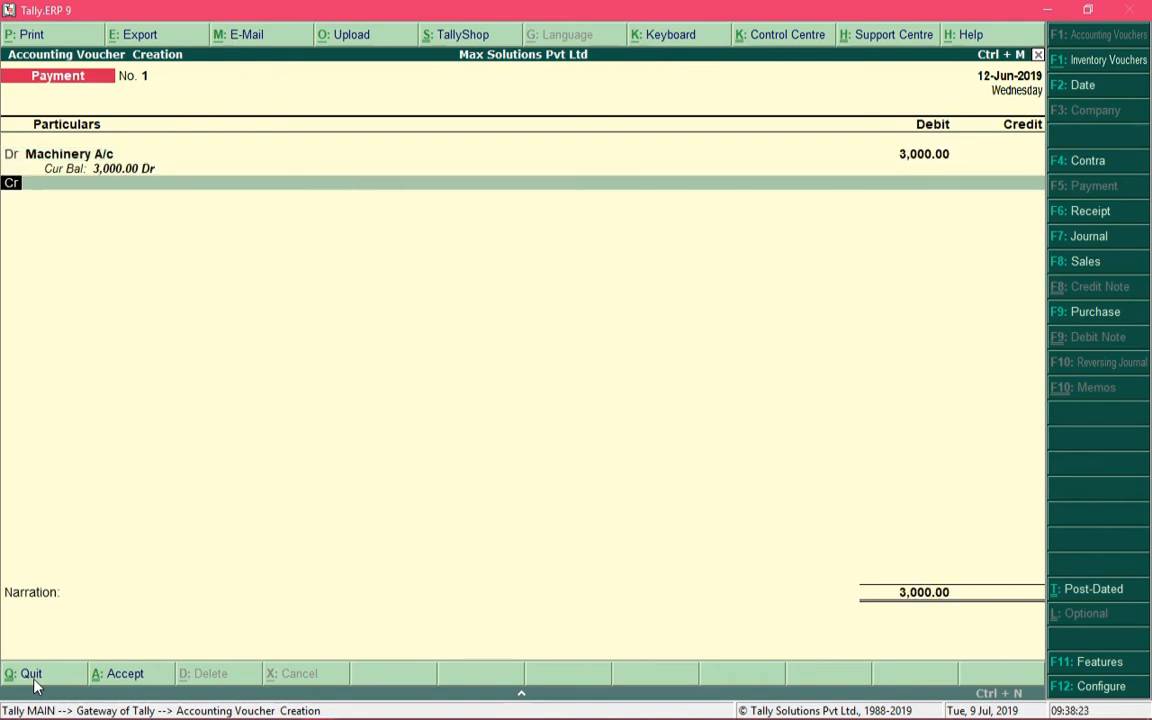
pyautogui.write('cash')
pyautogui.press('Return')
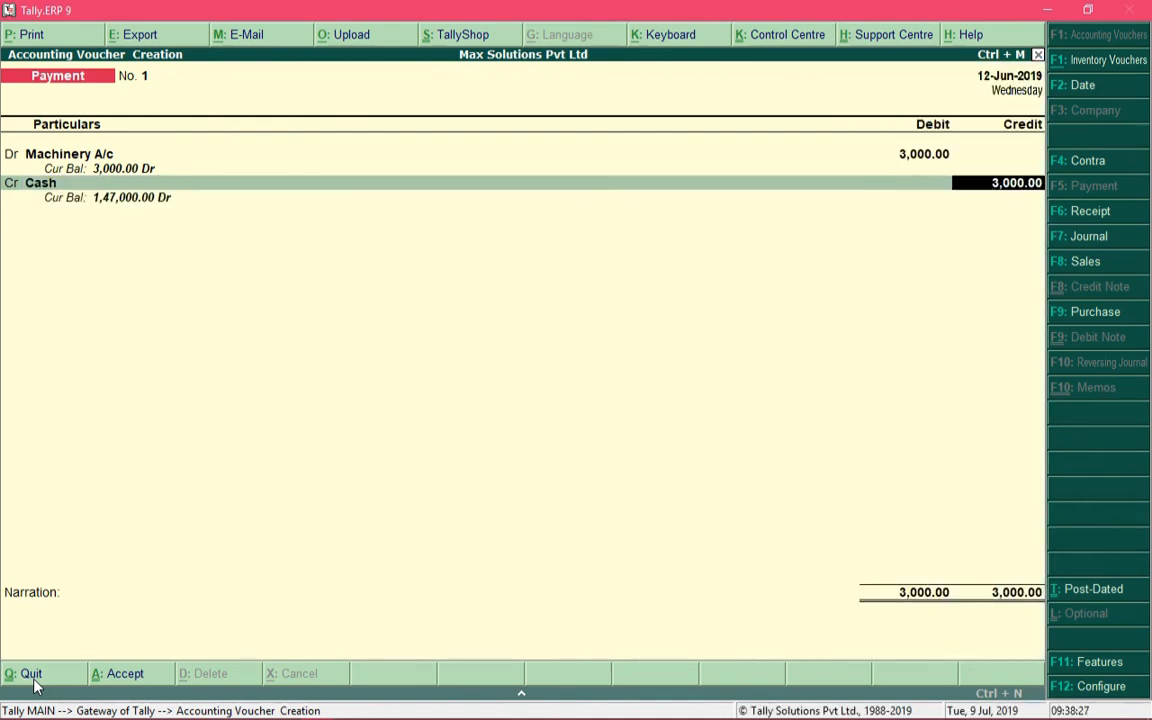
pyautogui.press('Return')
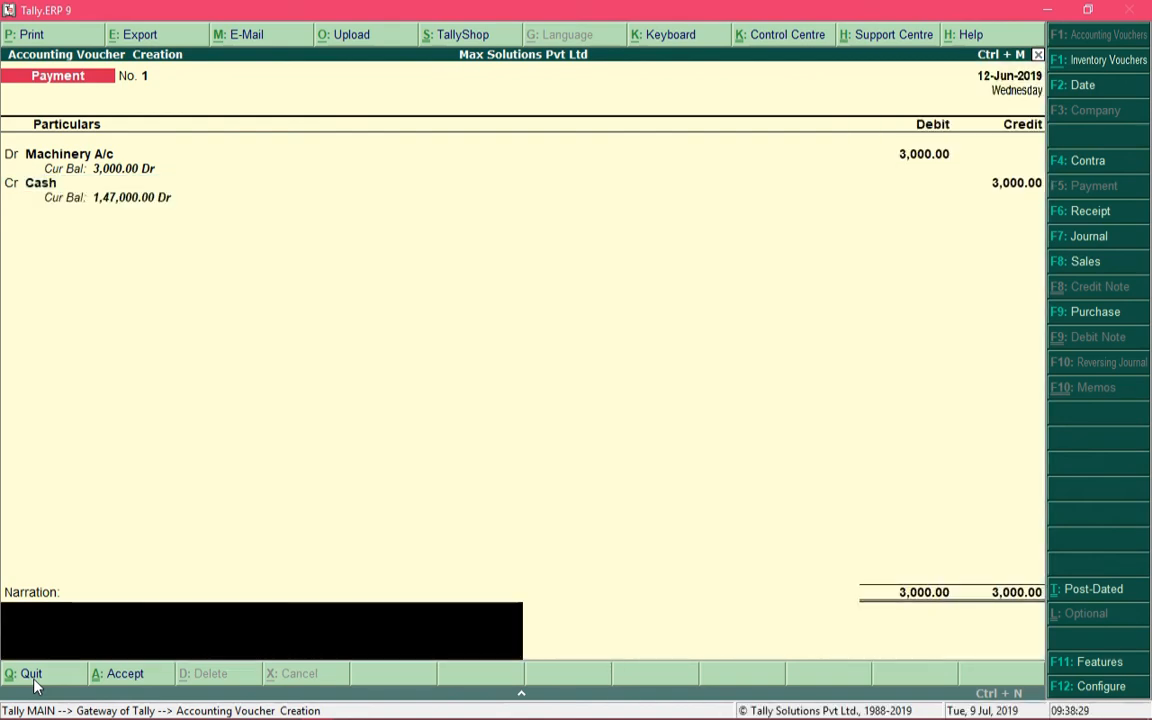
pyautogui.press('BackSpace')
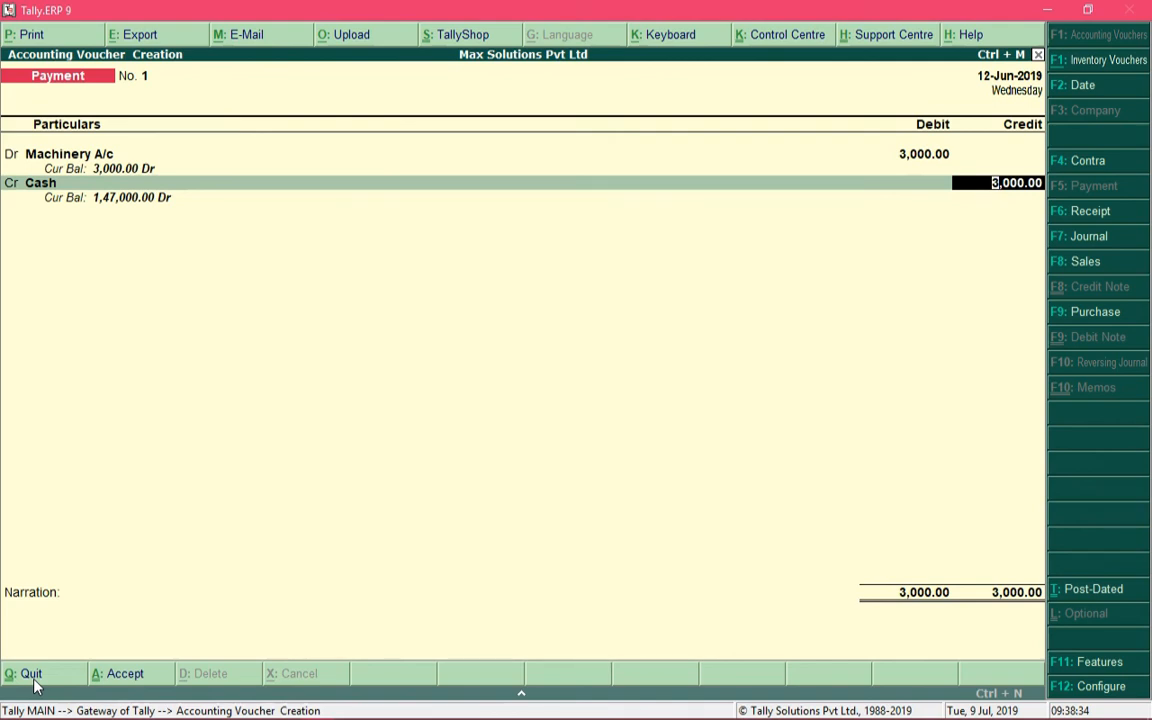
pyautogui.click(34, 680)
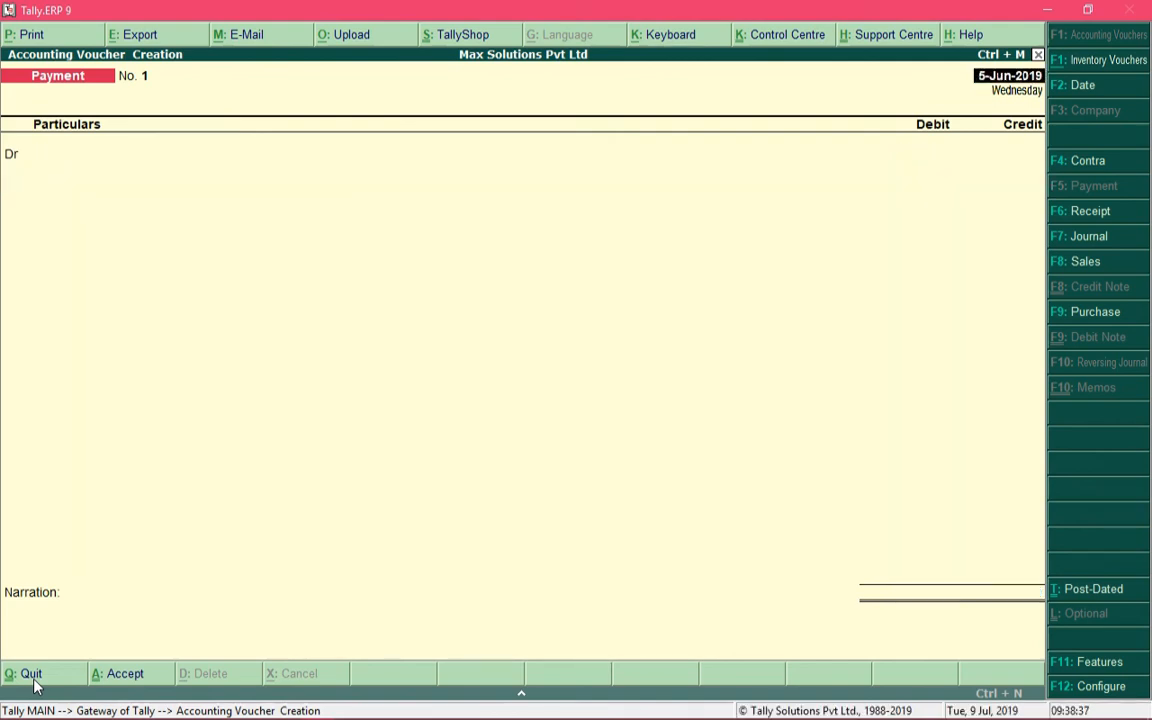